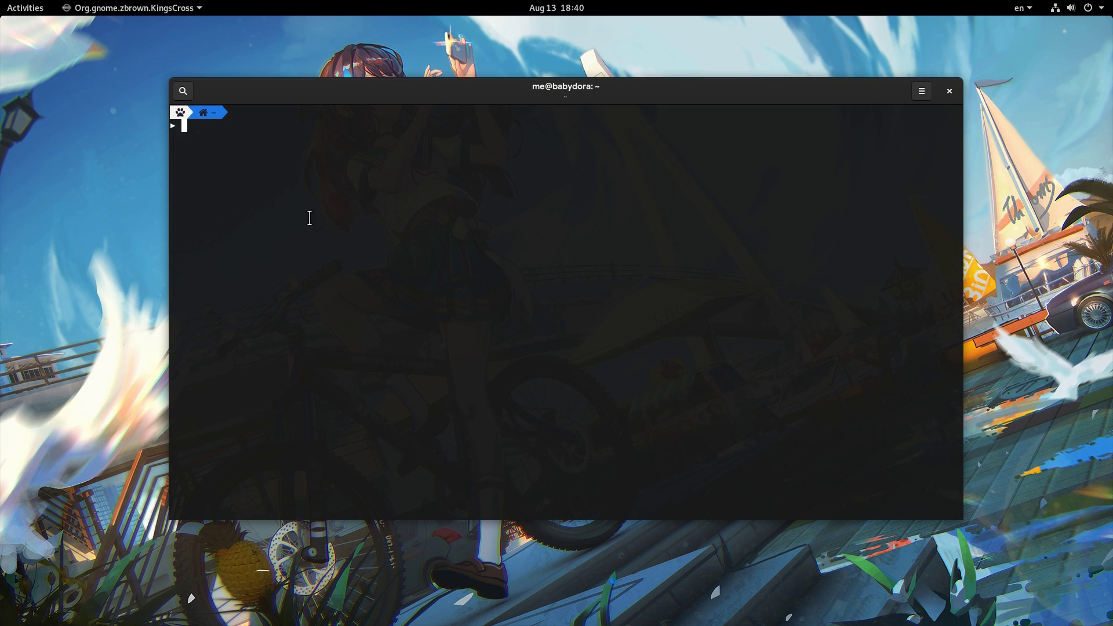
right_click(394, 223)
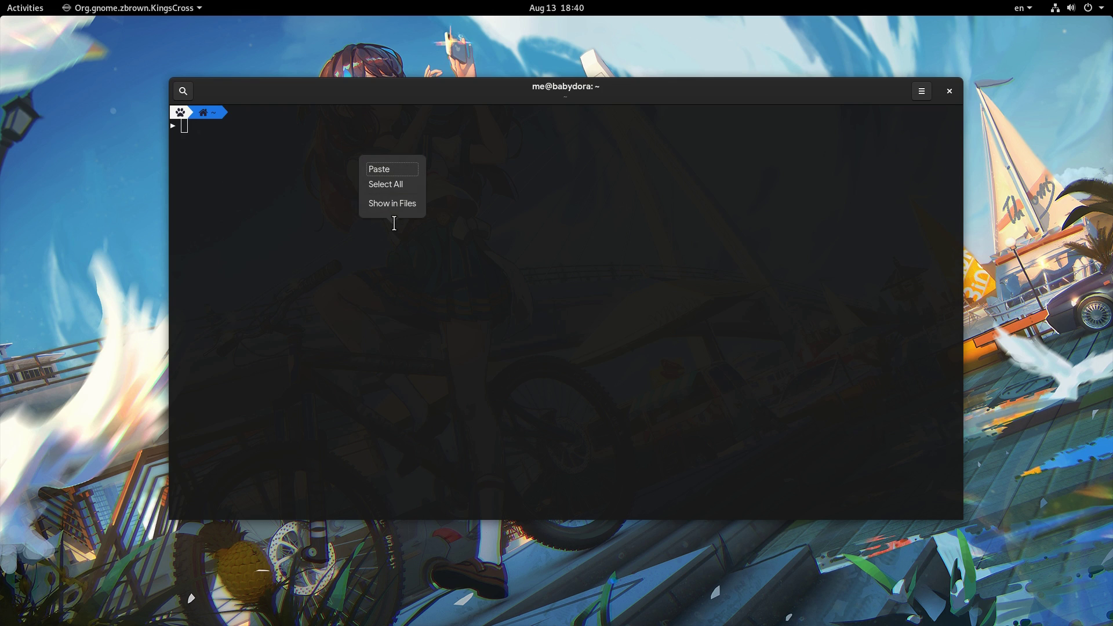
left_click(285, 186)
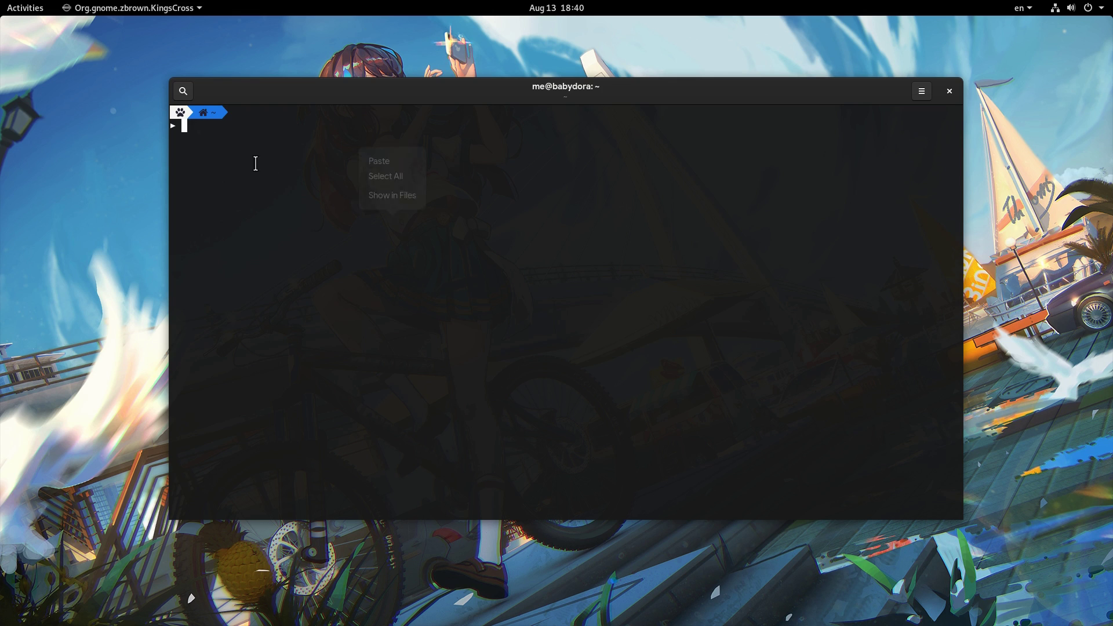
left_click(182, 92)
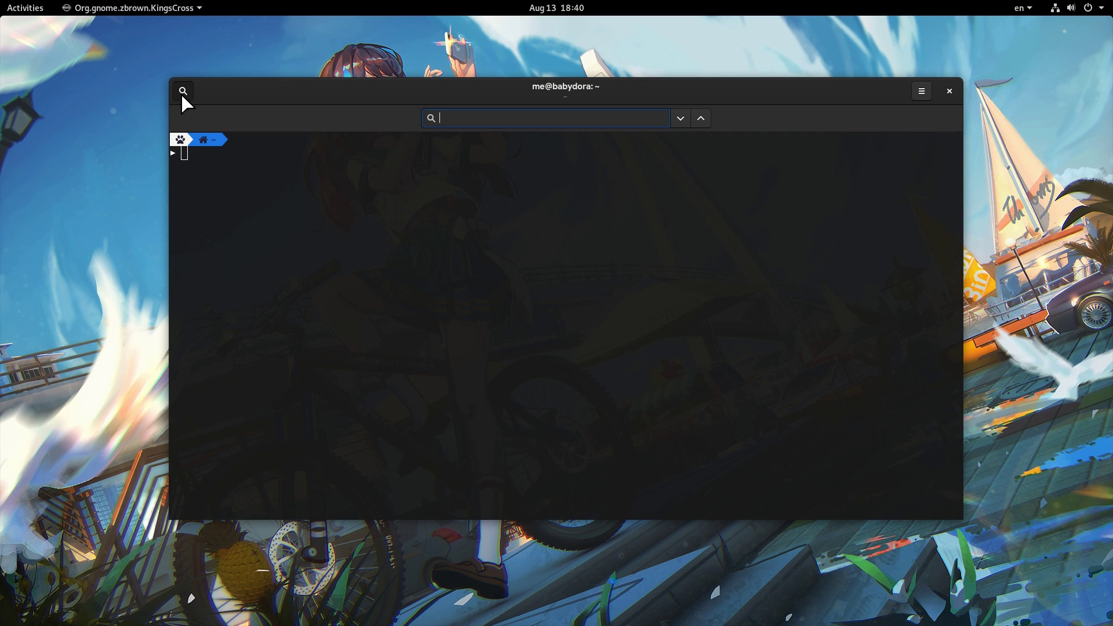
left_click(181, 92)
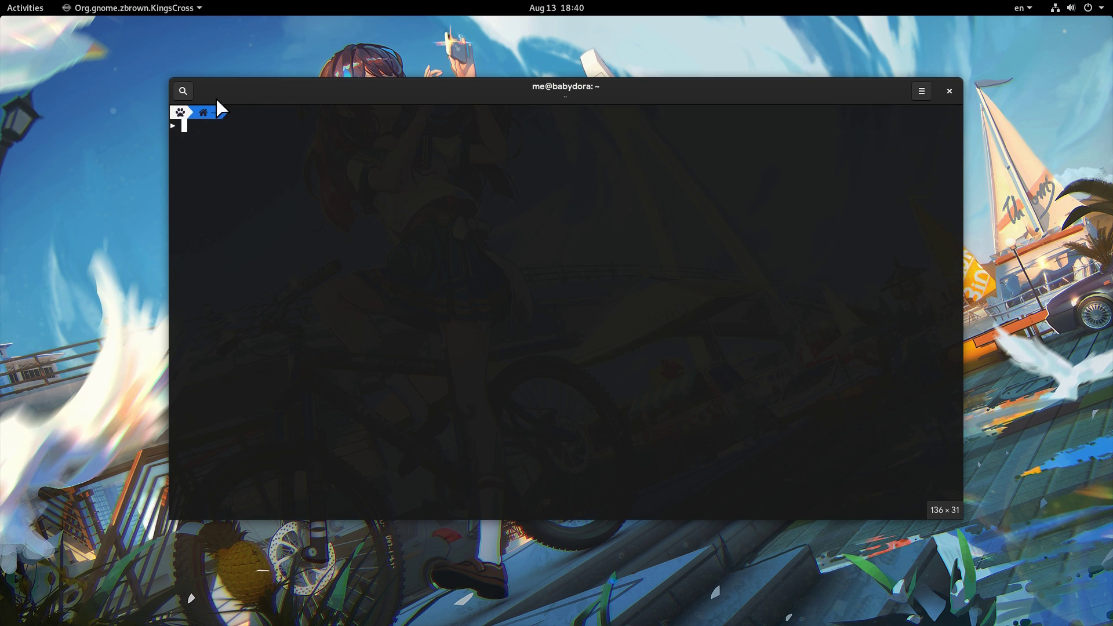
left_click(921, 92)
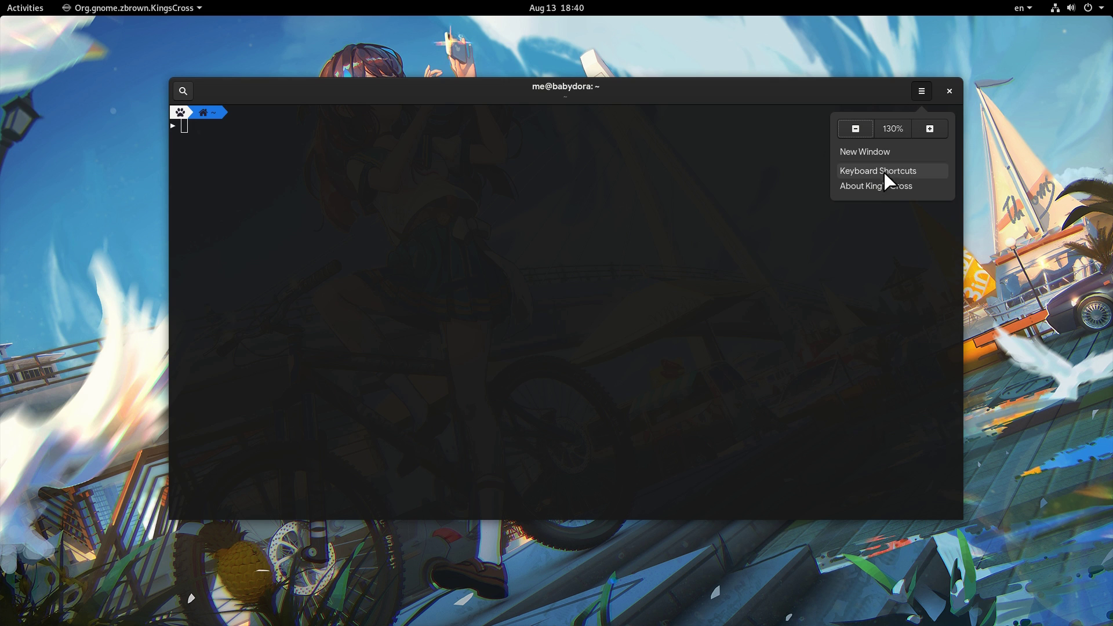
left_click(907, 187)
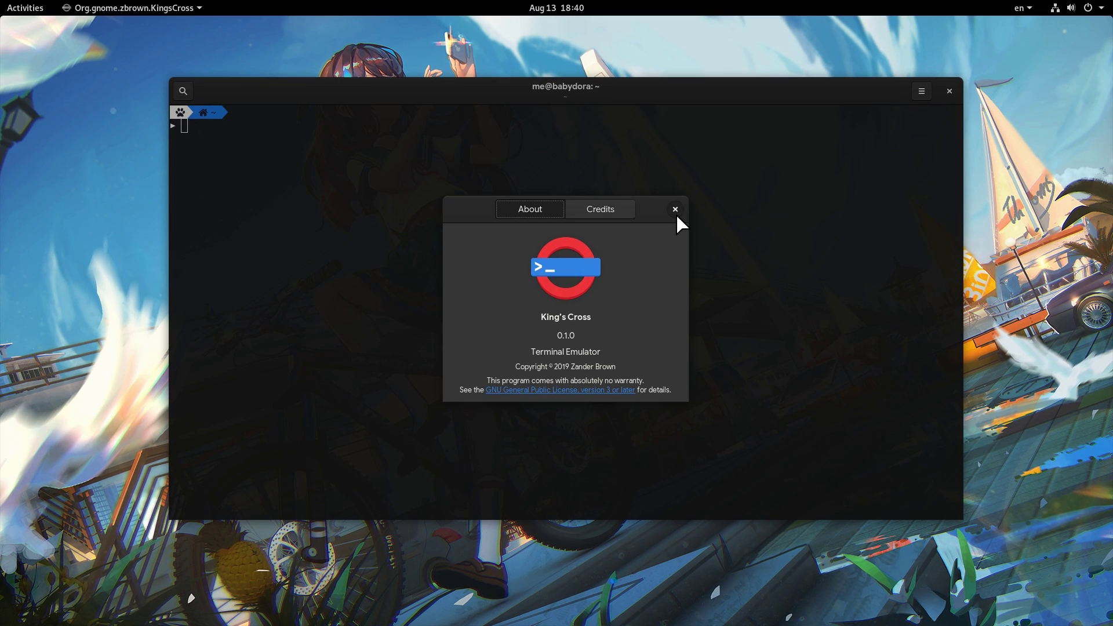
left_click(755, 126)
- Run sudo top in King's Cross, authenticate with the password, then quit top with q
type("sudo top")
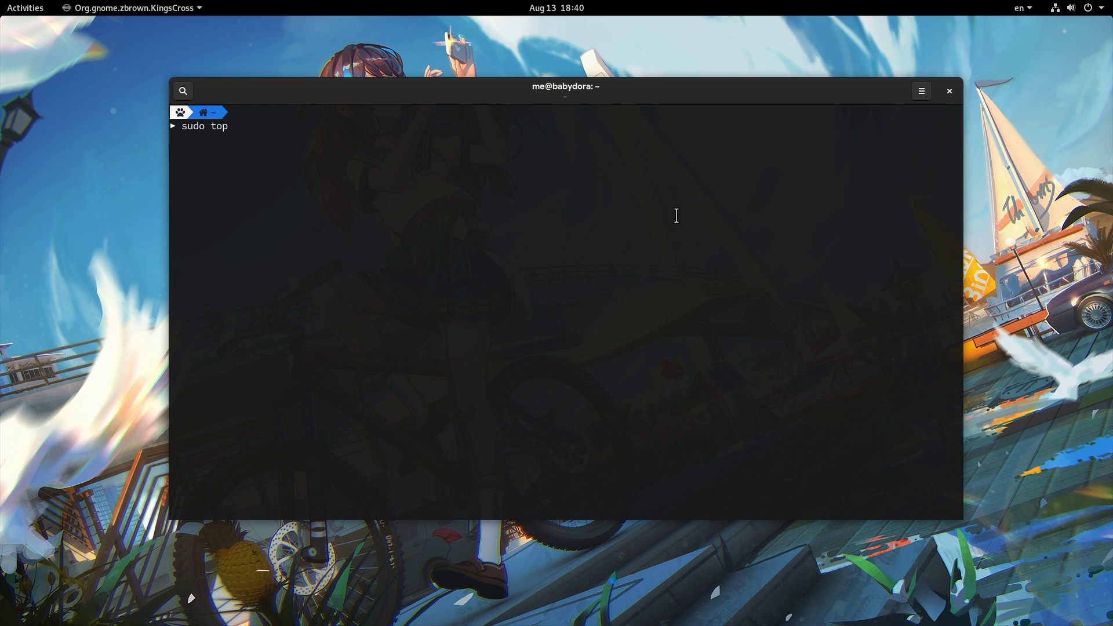
key("Return")
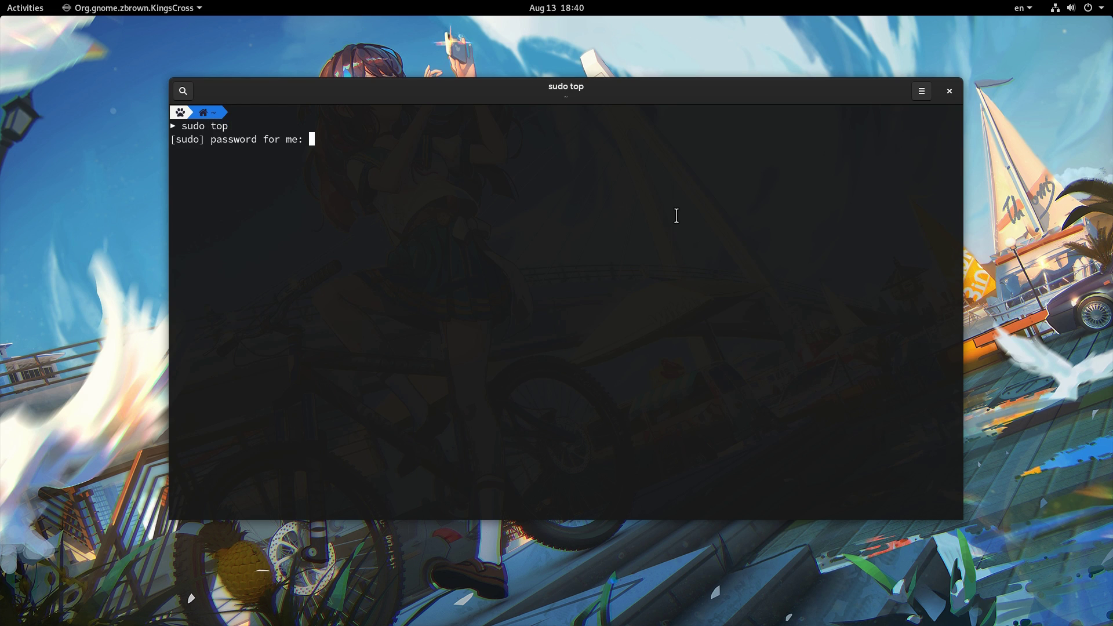
key("Return")
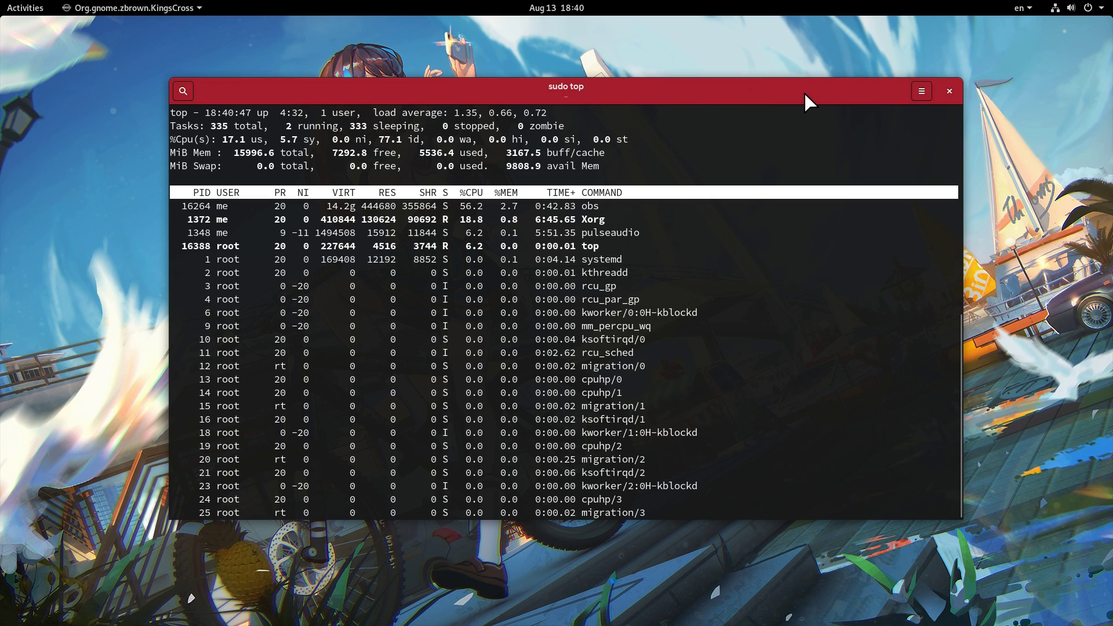
left_click(921, 91)
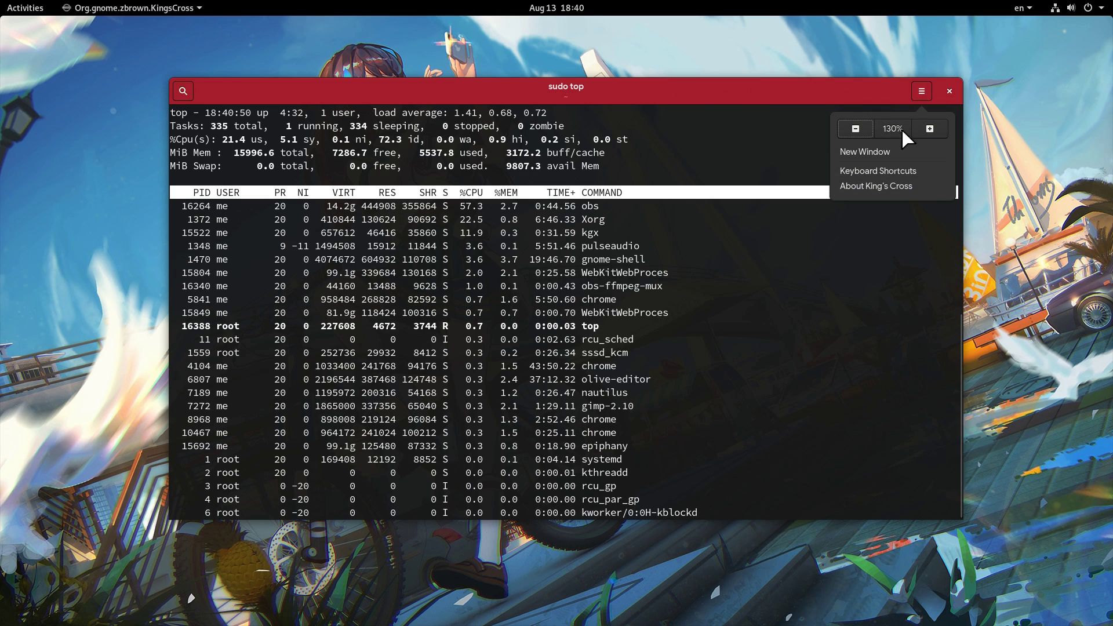
left_click(818, 285)
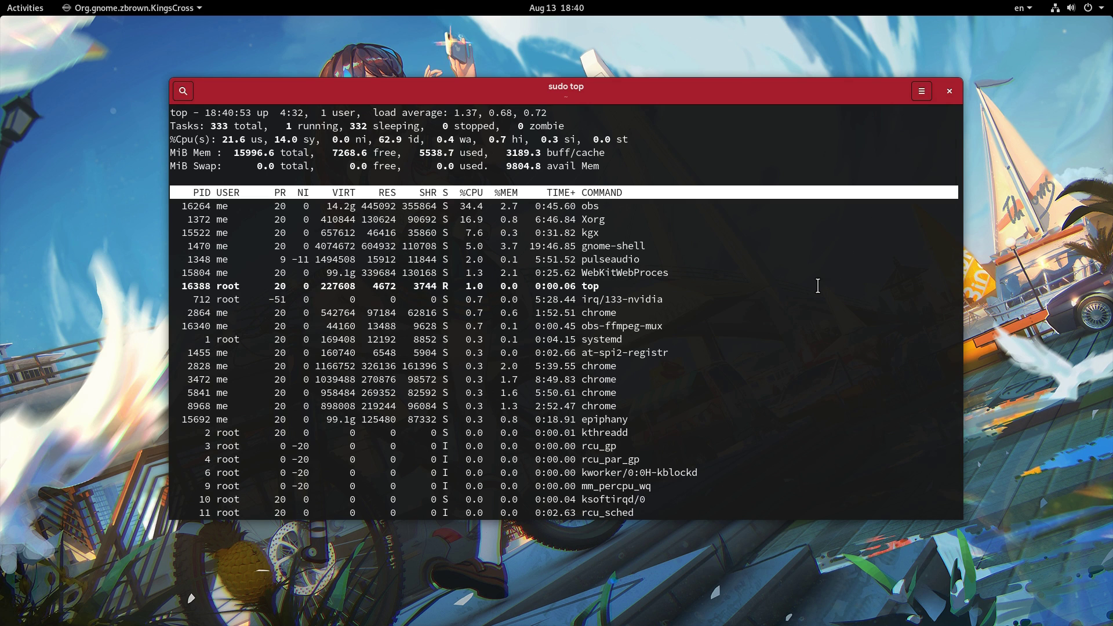
key("q")
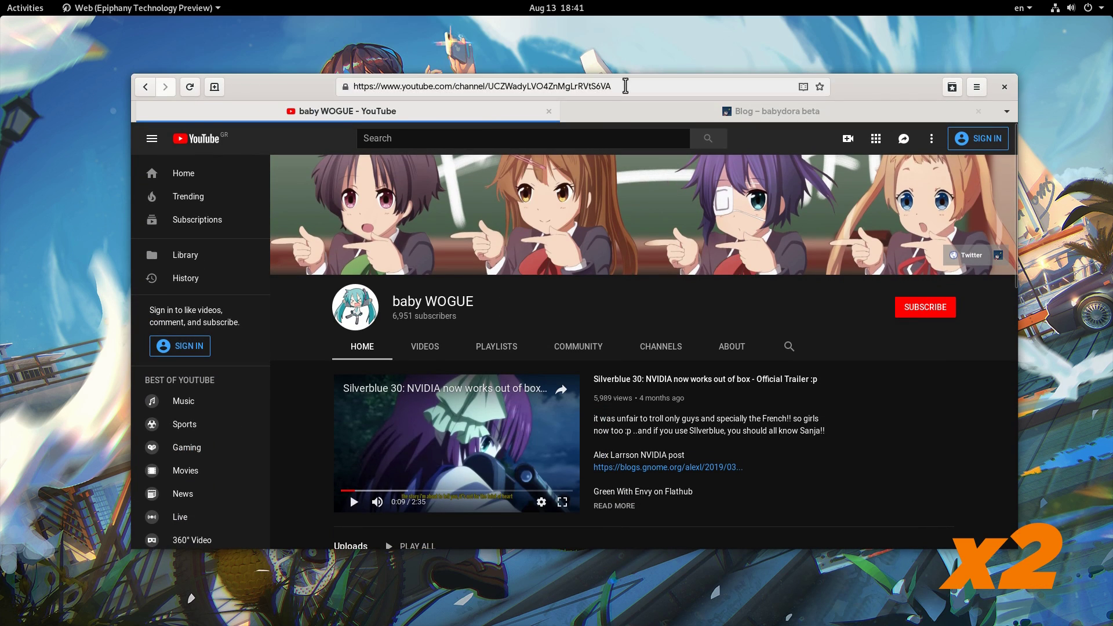
- Cycle between the YouTube and Blog tabs, then narrow Epiphany into its mobile layout
key("ctrl+Page_Down")
key("ctrl+Page_Up")
key("ctrl+Page_Down")
key("ctrl+Page_Up")
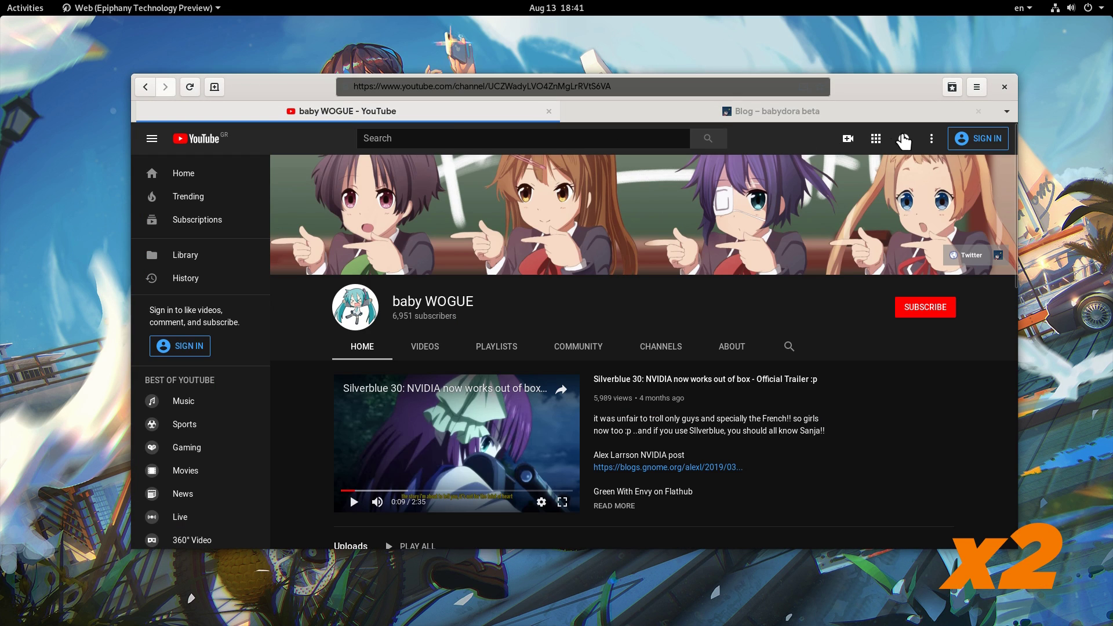
left_click_drag(1018, 150, 439, 232)
- Switch tabs from the tab list, then close the Blog – babydora beta tab
left_click(424, 535)
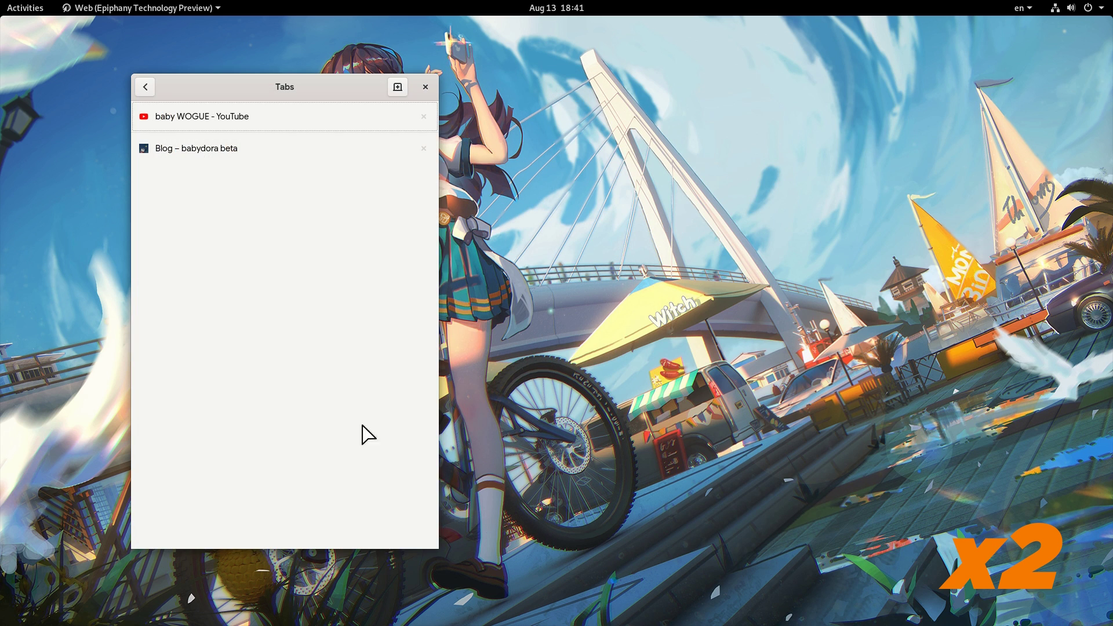
left_click(216, 152)
left_click(424, 535)
left_click(251, 119)
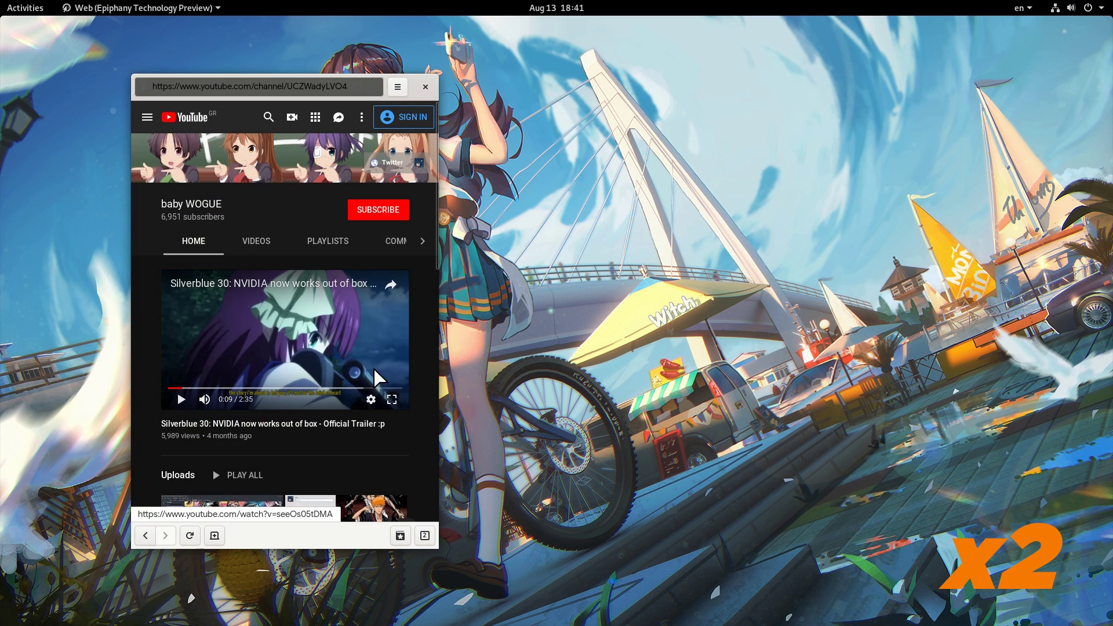
left_click(425, 535)
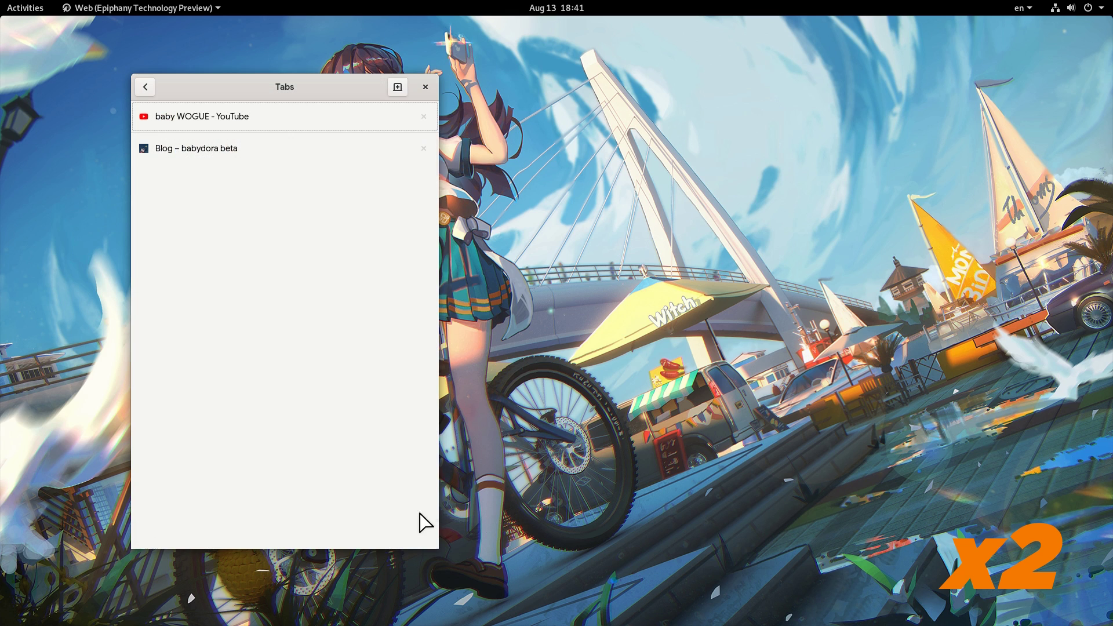
left_click(424, 149)
left_click(377, 119)
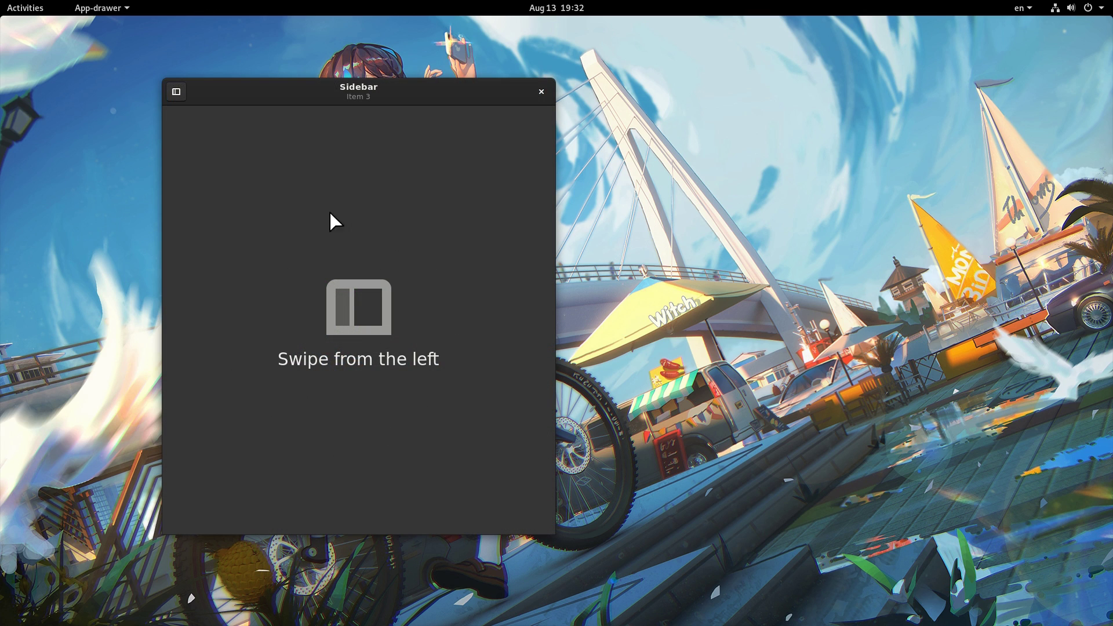
- Swipe the sidebar out from the left edge and choose Item 5
left_click_drag(166, 225, 253, 239)
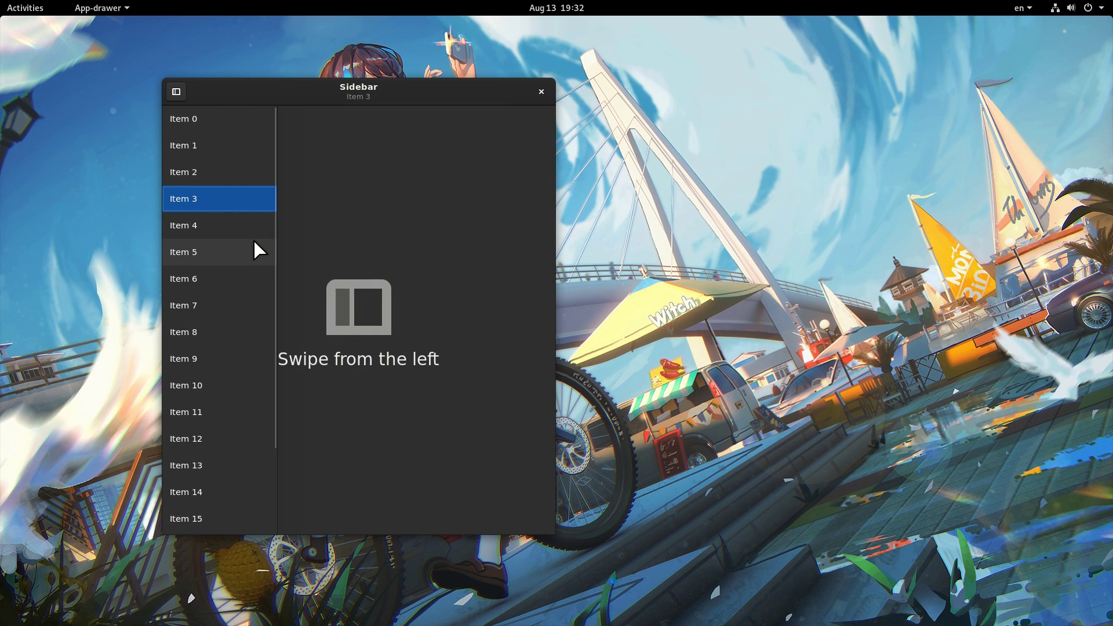
scroll(244, 261, "down", 3)
scroll(242, 263, "up", 3)
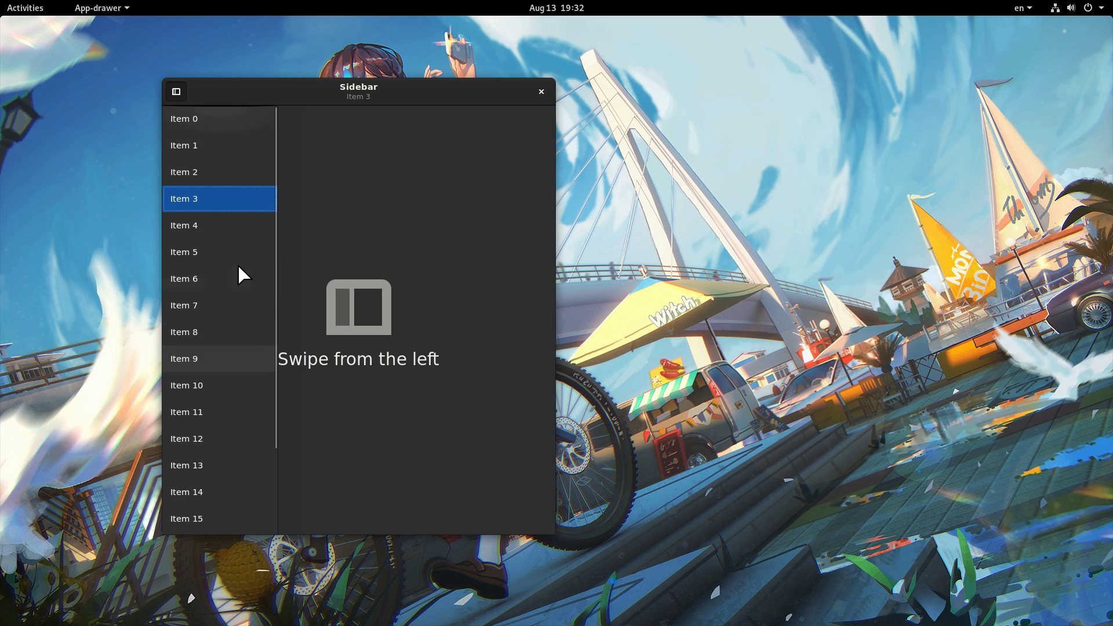
left_click(197, 248)
- Switch to Item 3, toggle the sidebar with its button, and return to Item 5
left_click_drag(164, 250, 300, 263)
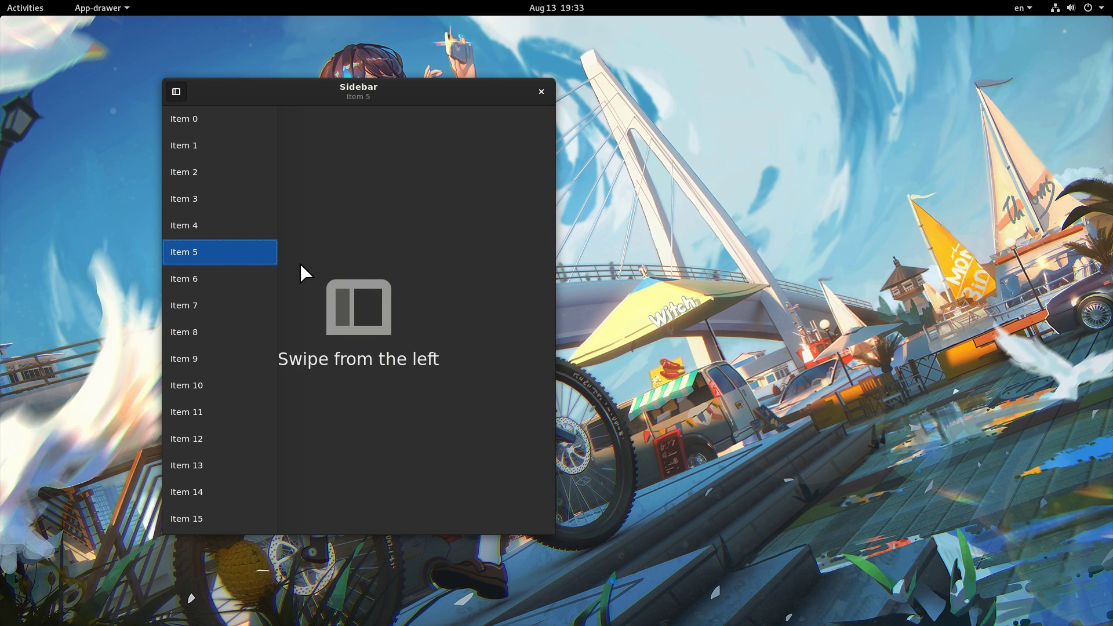
left_click(194, 198)
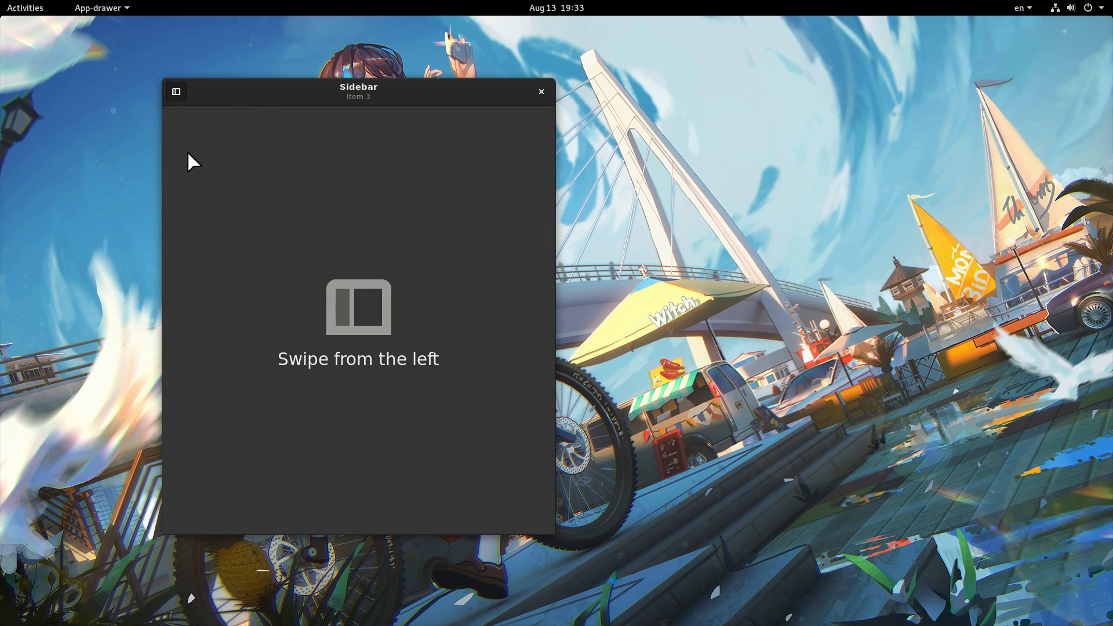
left_click(176, 91)
left_click(176, 94)
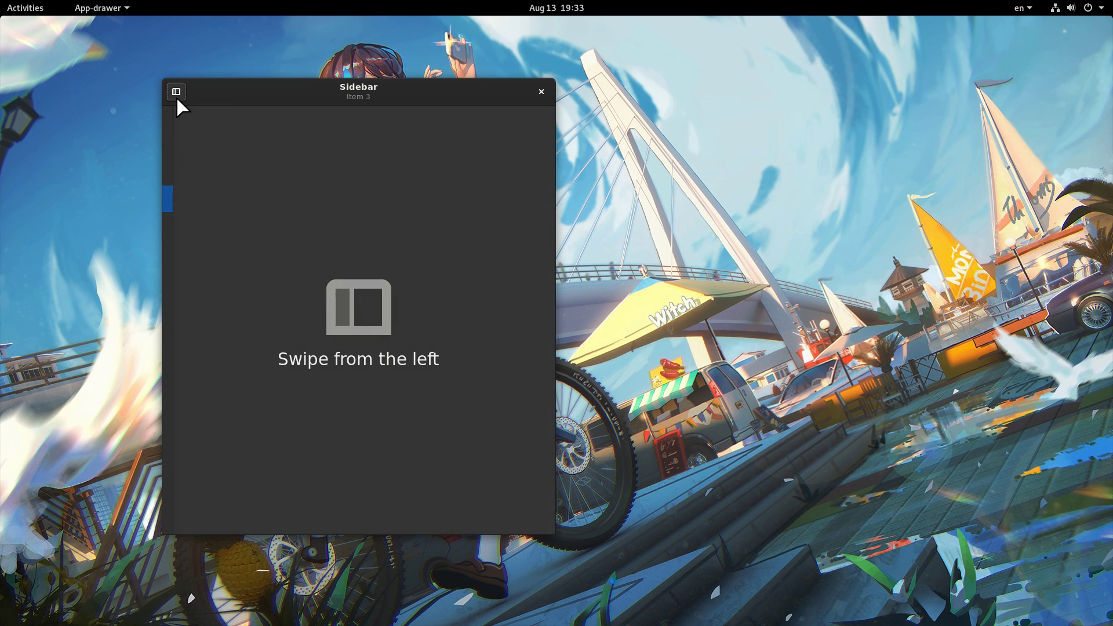
left_click(176, 94)
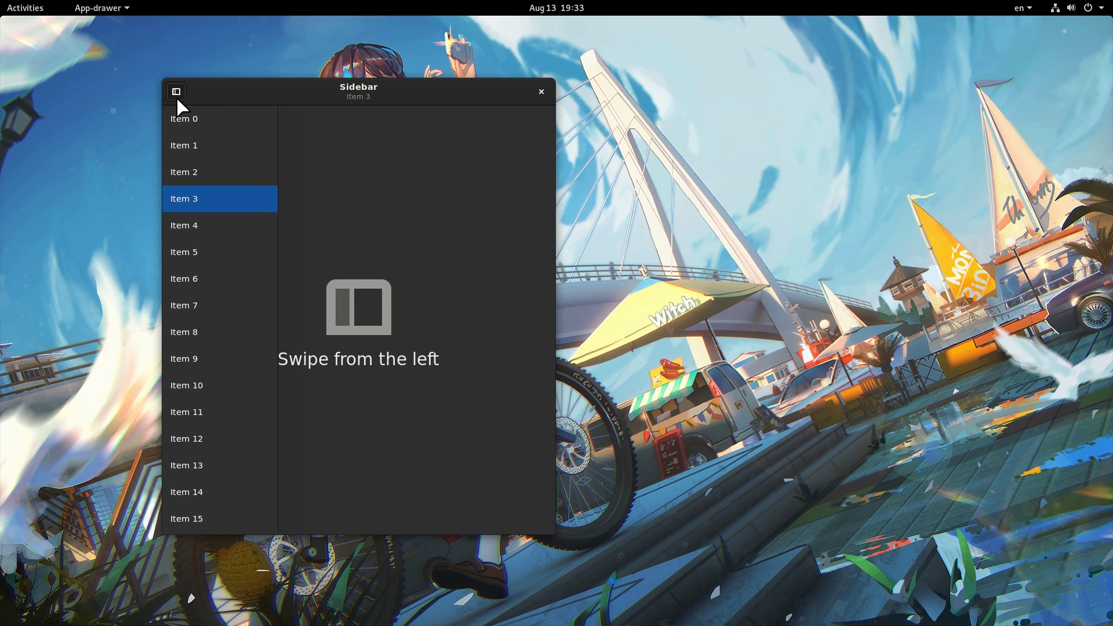
left_click(239, 252)
left_click_drag(164, 240, 280, 256)
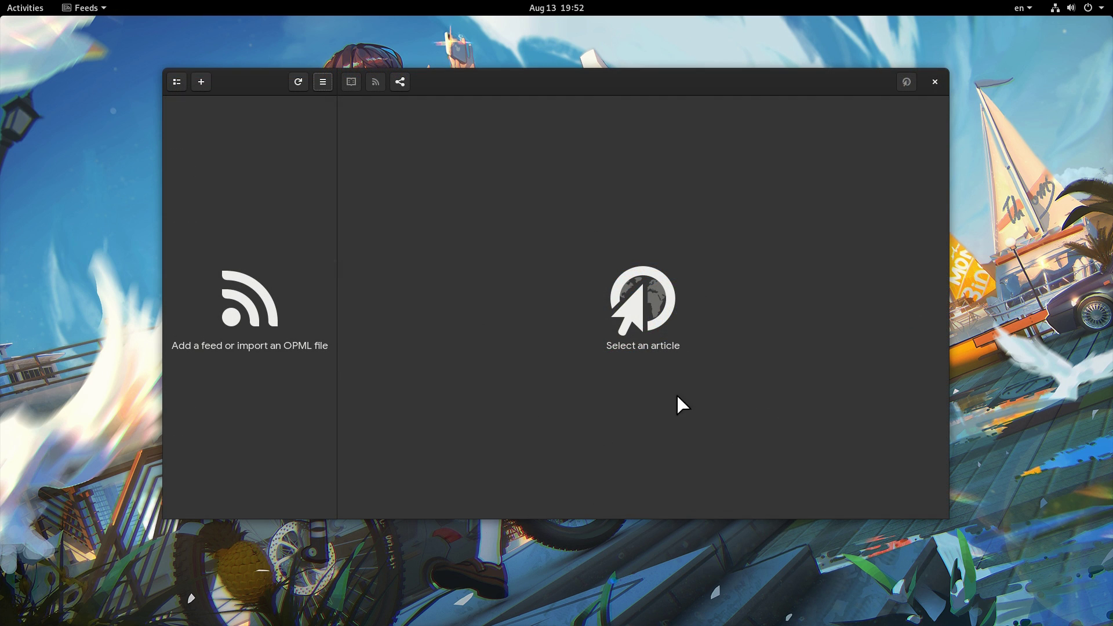
- Add babydora.me/feed as a new feed and open the main menu
left_click(208, 87)
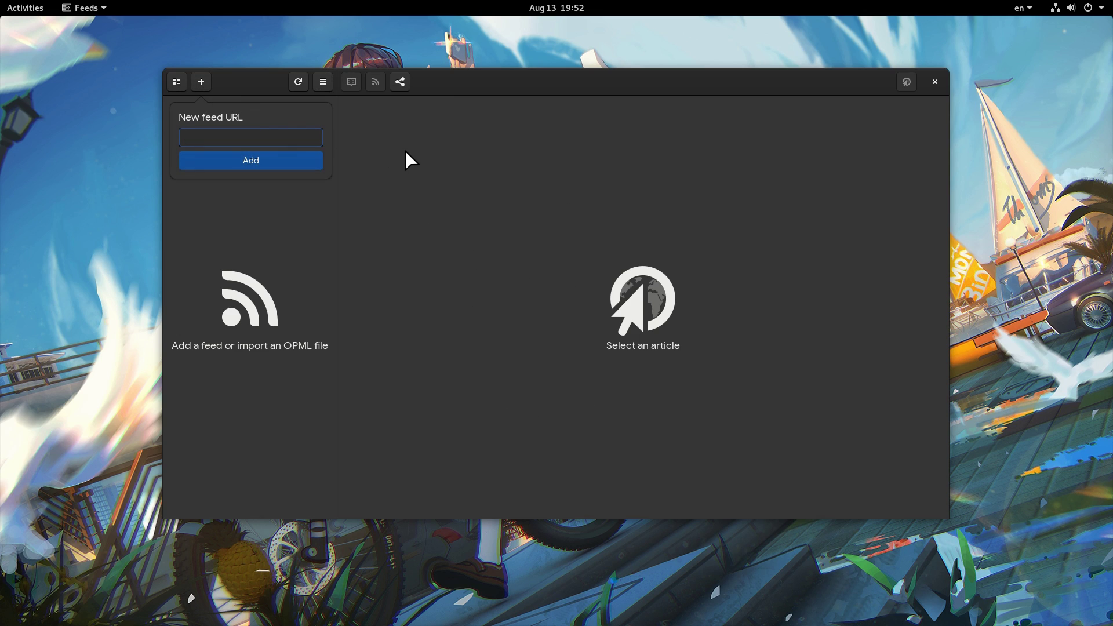
type("babydora.me/feed")
left_click(309, 162)
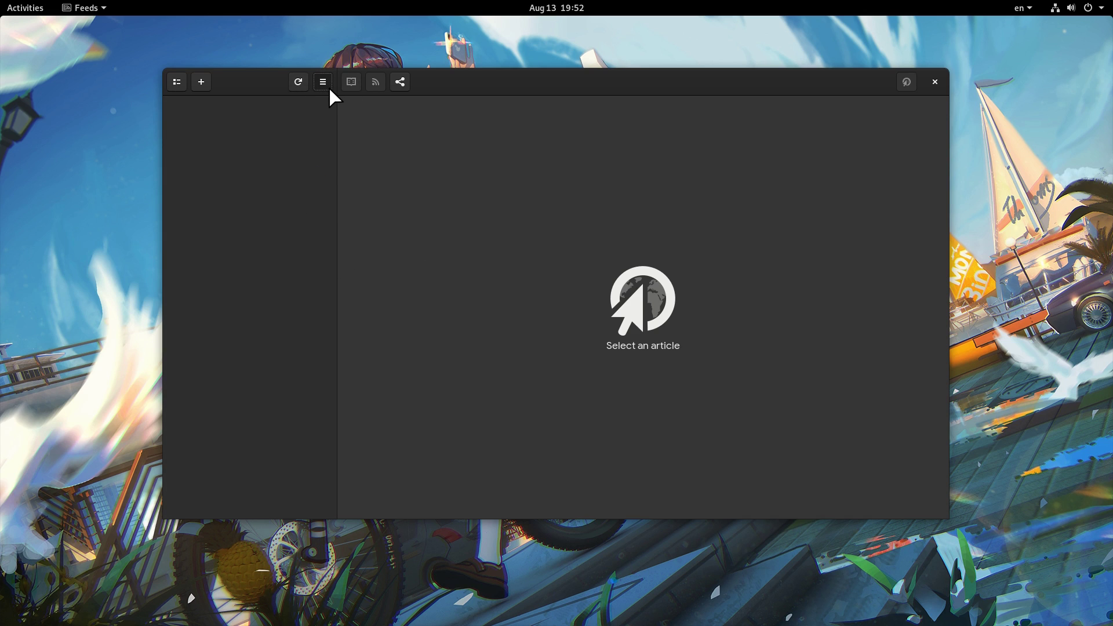
left_click(328, 86)
- In Preferences, change Maximum article age to 365 days
left_click(328, 169)
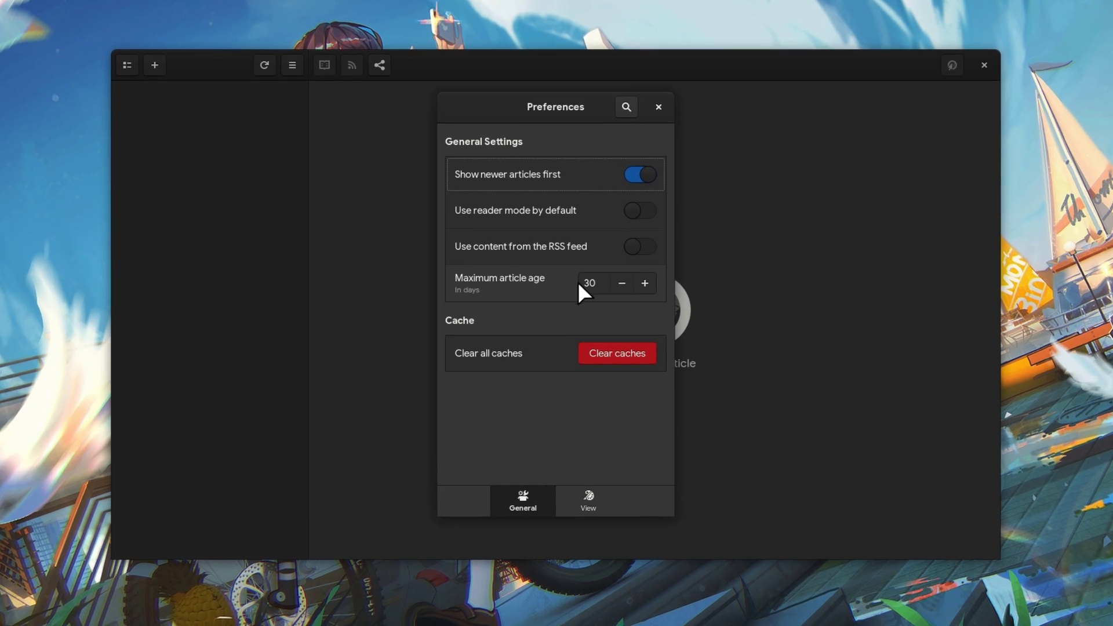
left_click(591, 272)
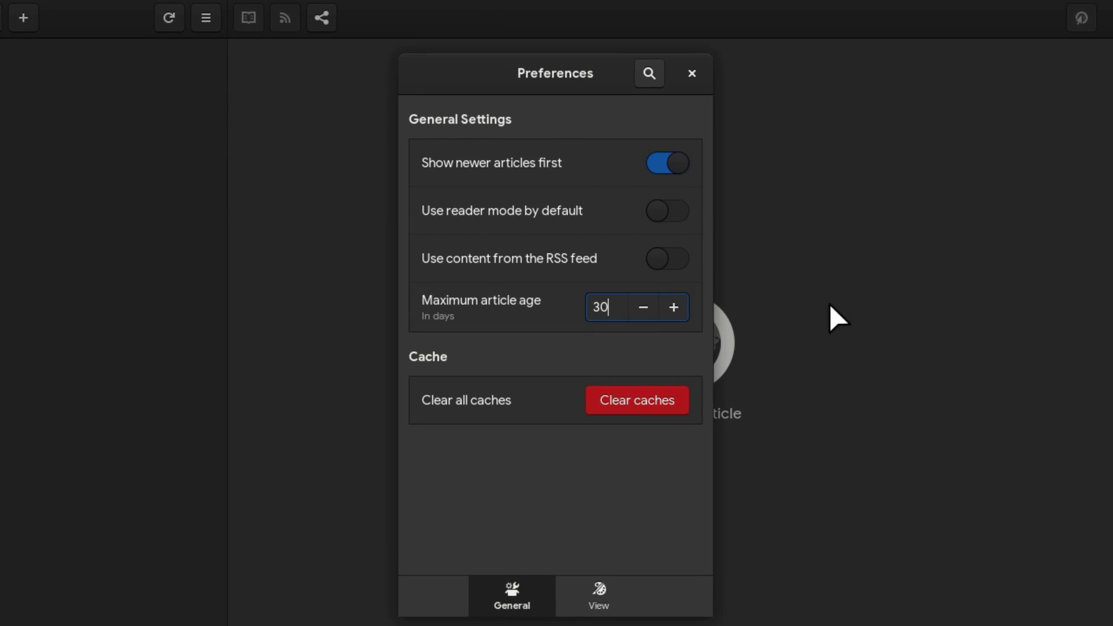
key("BackSpace")
type("65")
- Widen Preferences, browse the General and View pages, then close the window
left_click(601, 593)
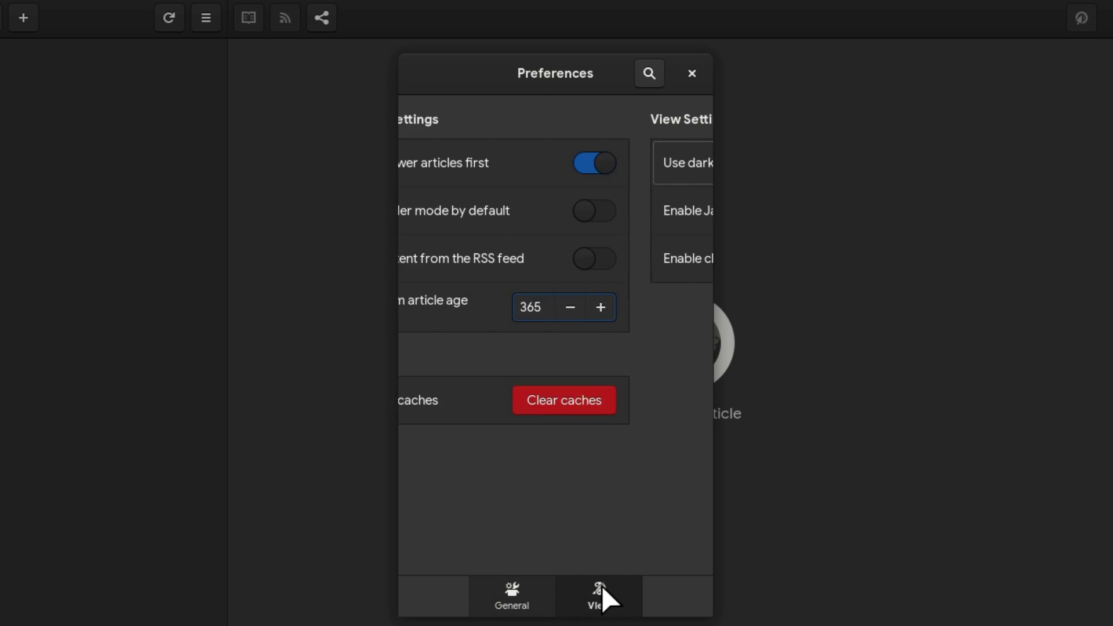
left_click(519, 594)
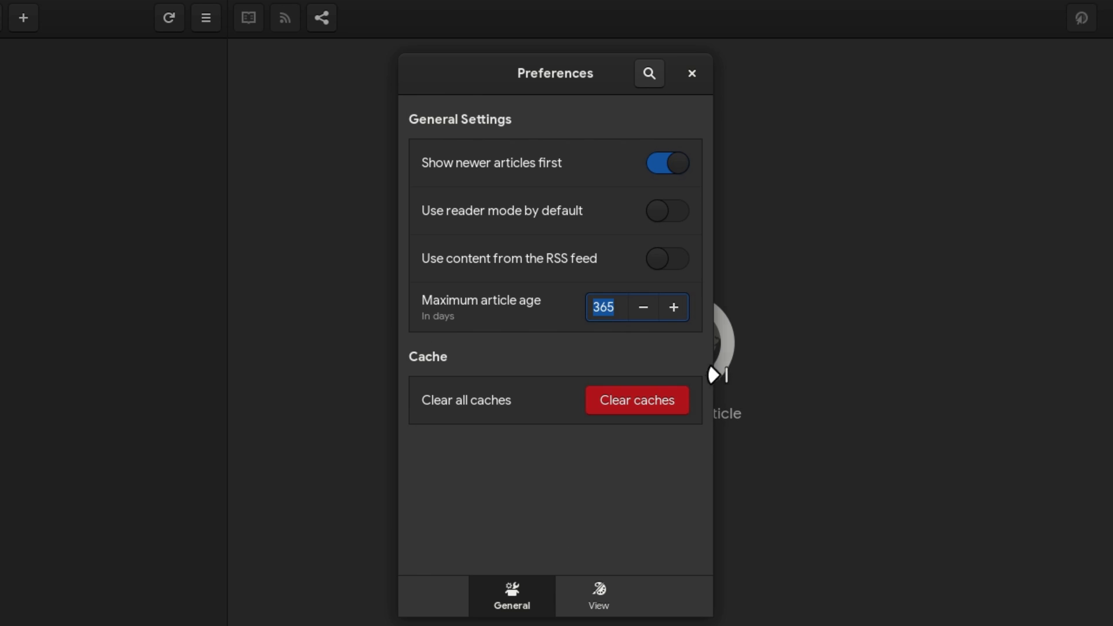
left_click_drag(714, 378, 871, 368)
left_click(613, 68)
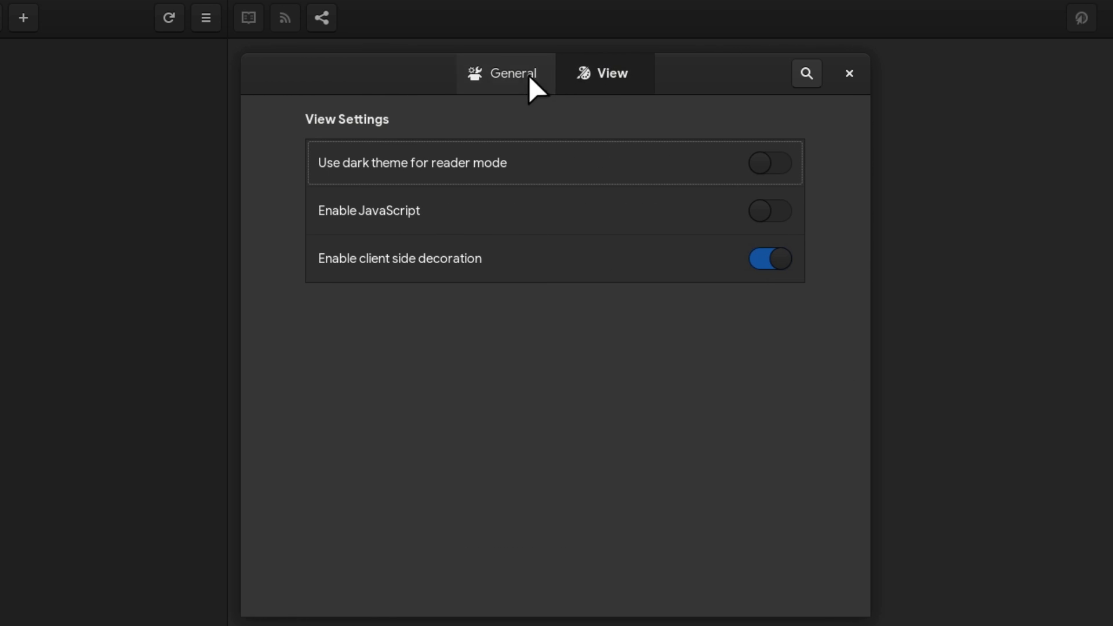
left_click(514, 74)
left_click(600, 73)
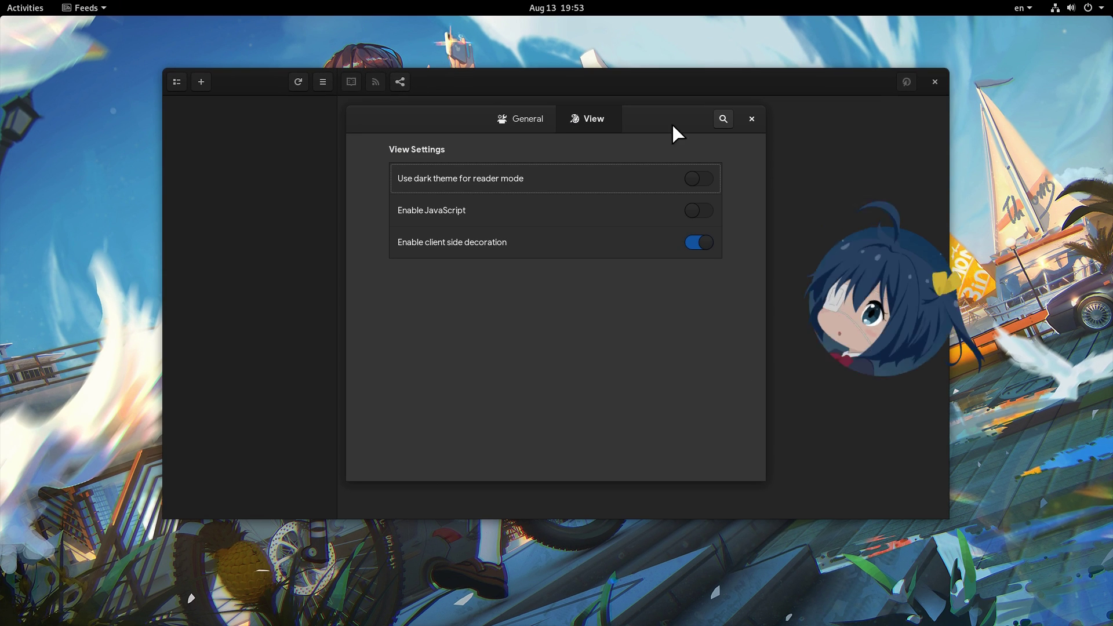
left_click(756, 120)
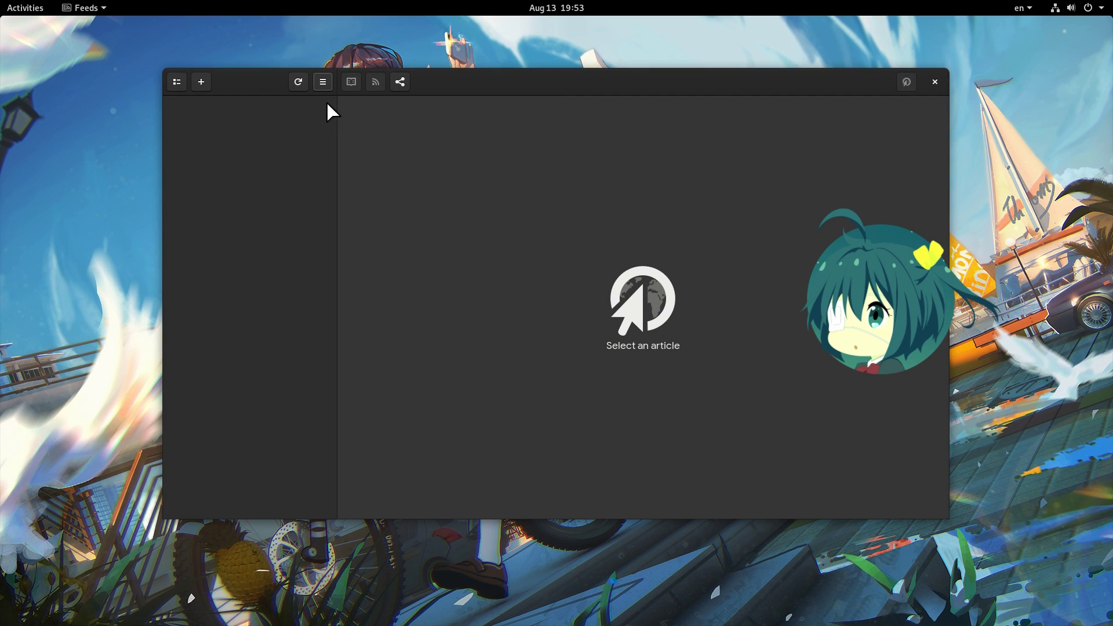
- Refresh the feeds, open two articles, and make the Feeds window narrower
left_click(300, 83)
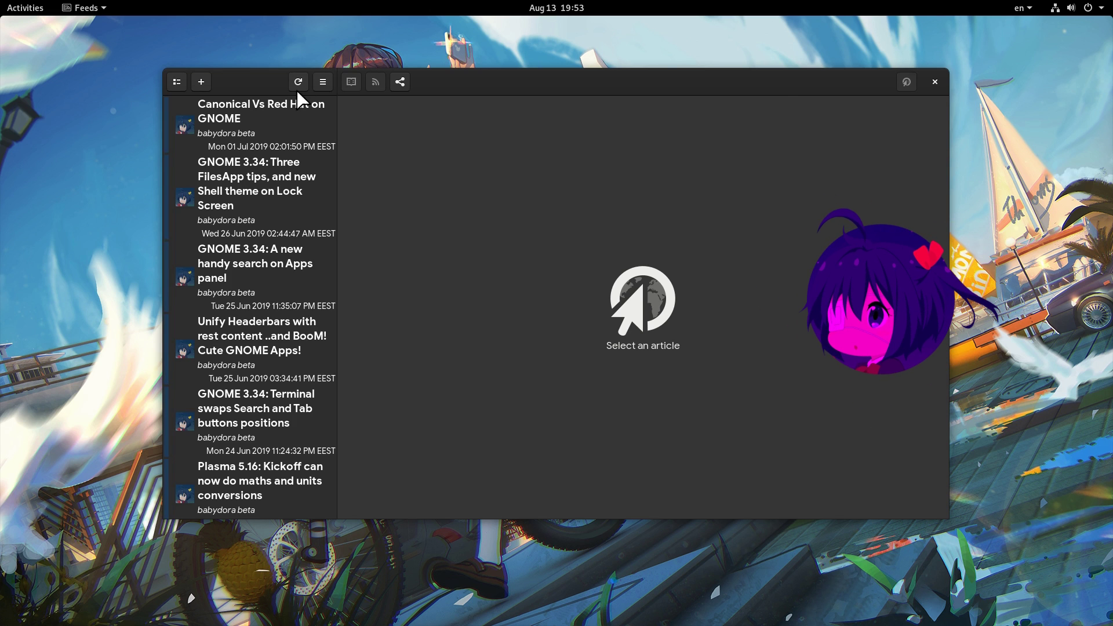
left_click(266, 180)
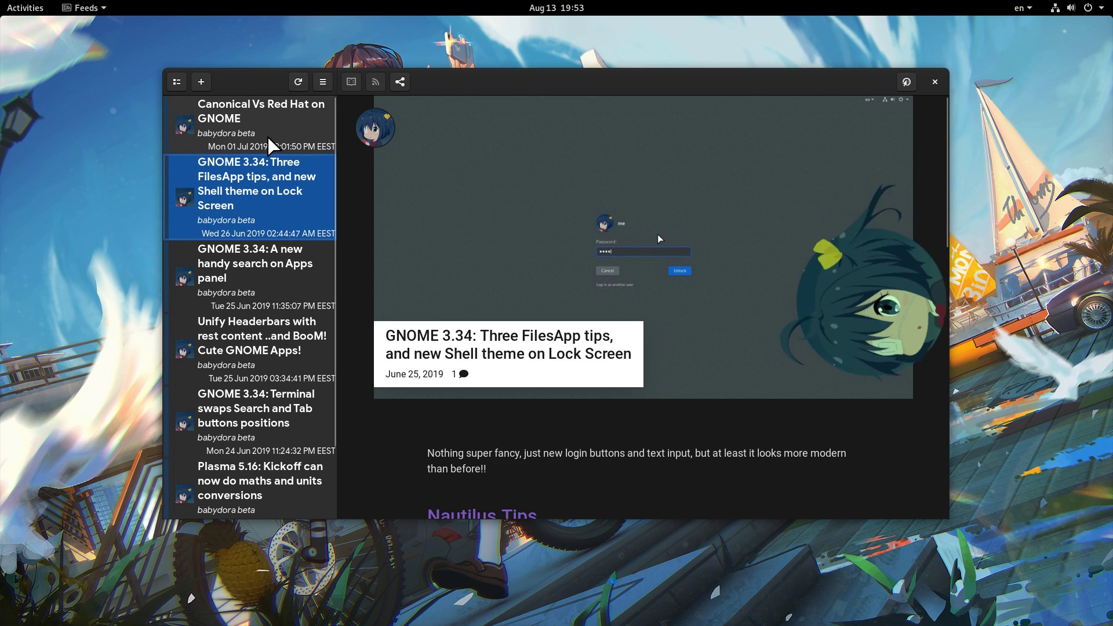
left_click(270, 135)
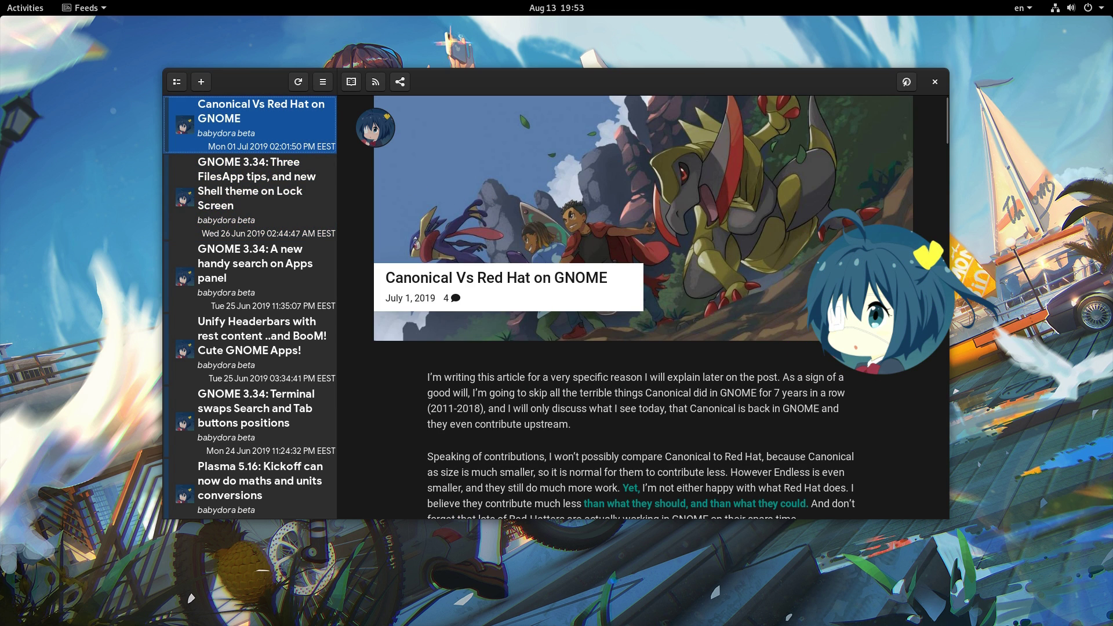
left_click_drag(956, 302, 455, 271)
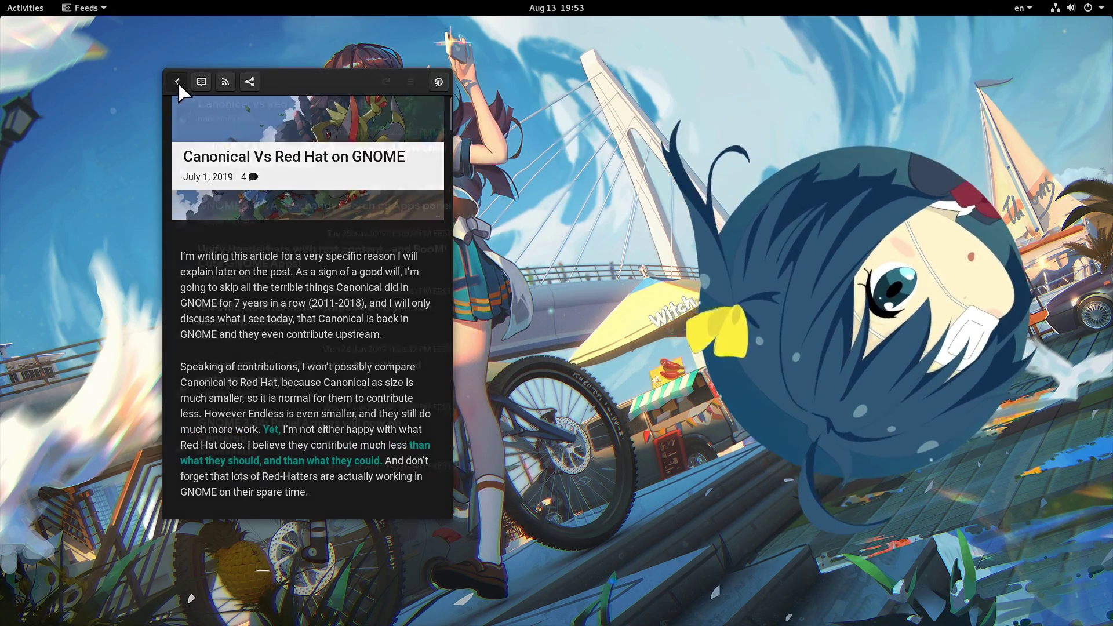
- Go back to the list and read the Three FilesApp tips article in the narrow layout
left_click(177, 82)
left_click(222, 171)
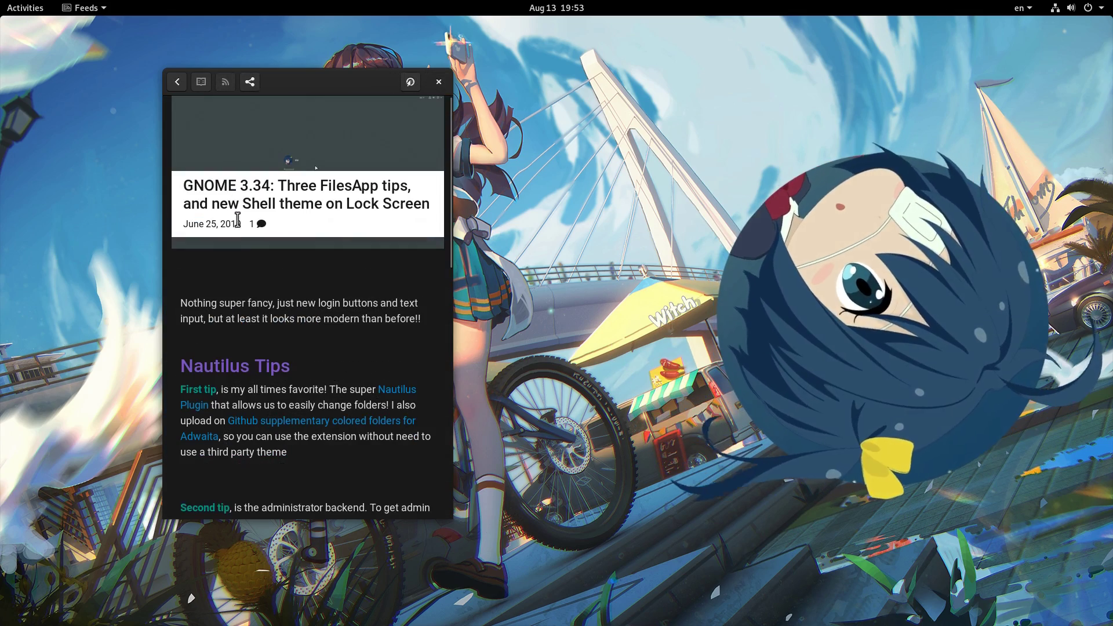
scroll(249, 287, "down", 5)
scroll(245, 281, "down", 10)
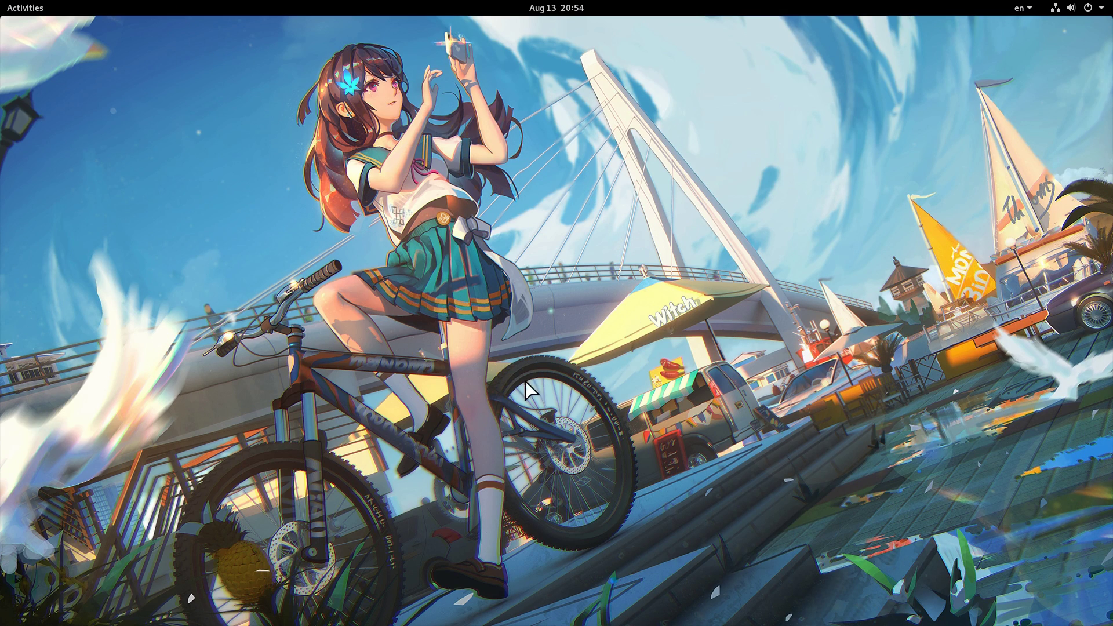
- Search 'contr' in the overview and launch Contrast
key("super")
type("con")
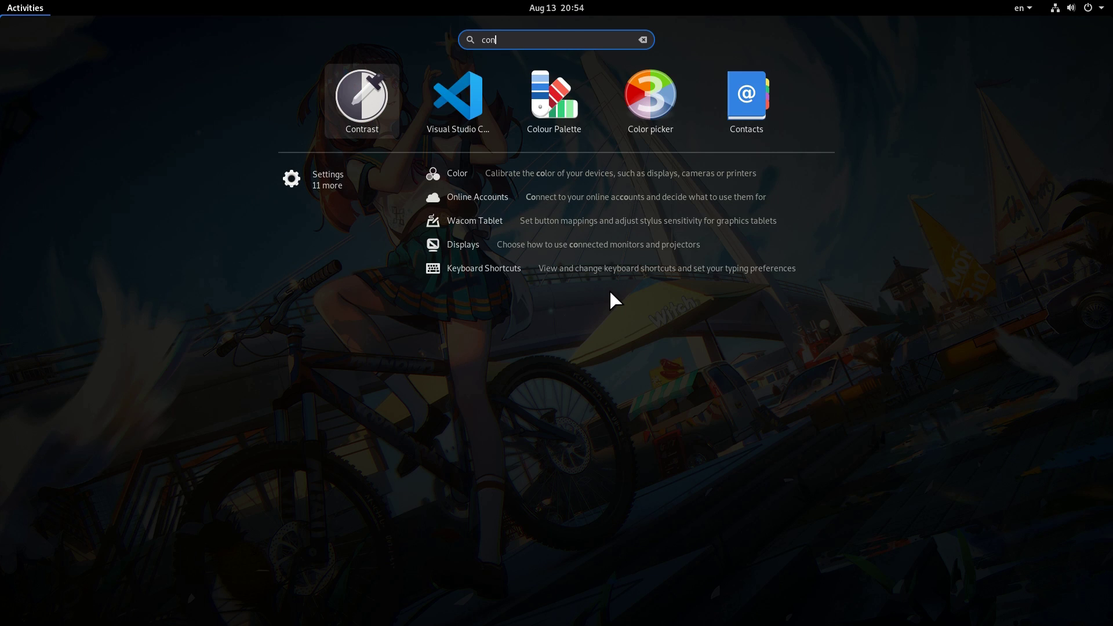
type("tr")
left_click(413, 128)
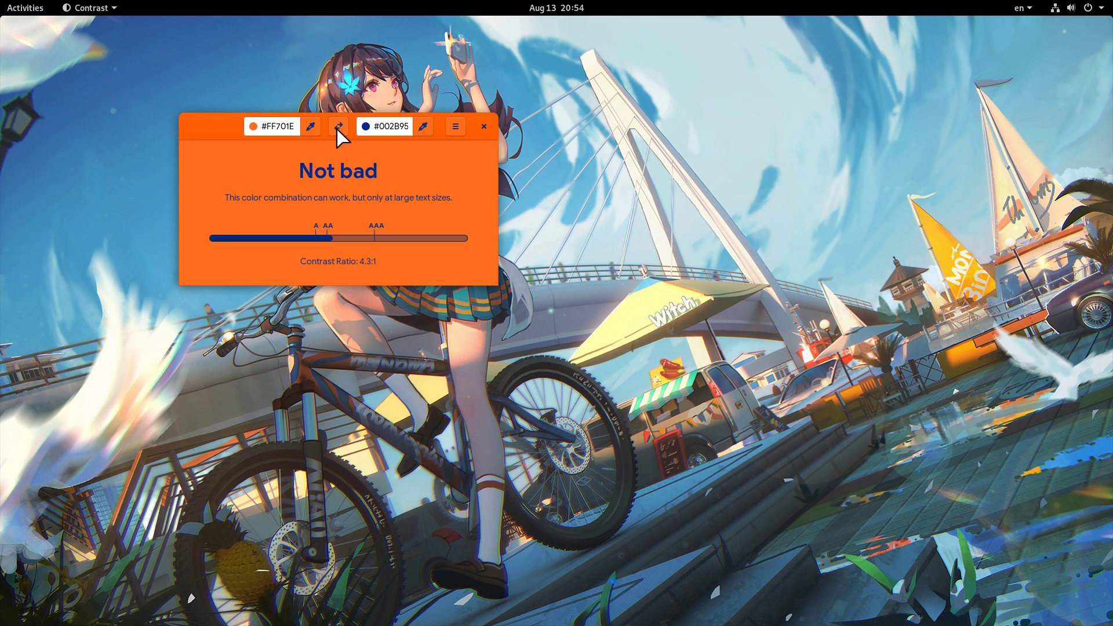
- Swap the colours back and forth, close Contrast, and relaunch it by searching 'cont'
left_click(337, 127)
left_click(337, 127)
left_click(461, 124)
left_click(460, 124)
left_click(483, 126)
key("super")
type("cont")
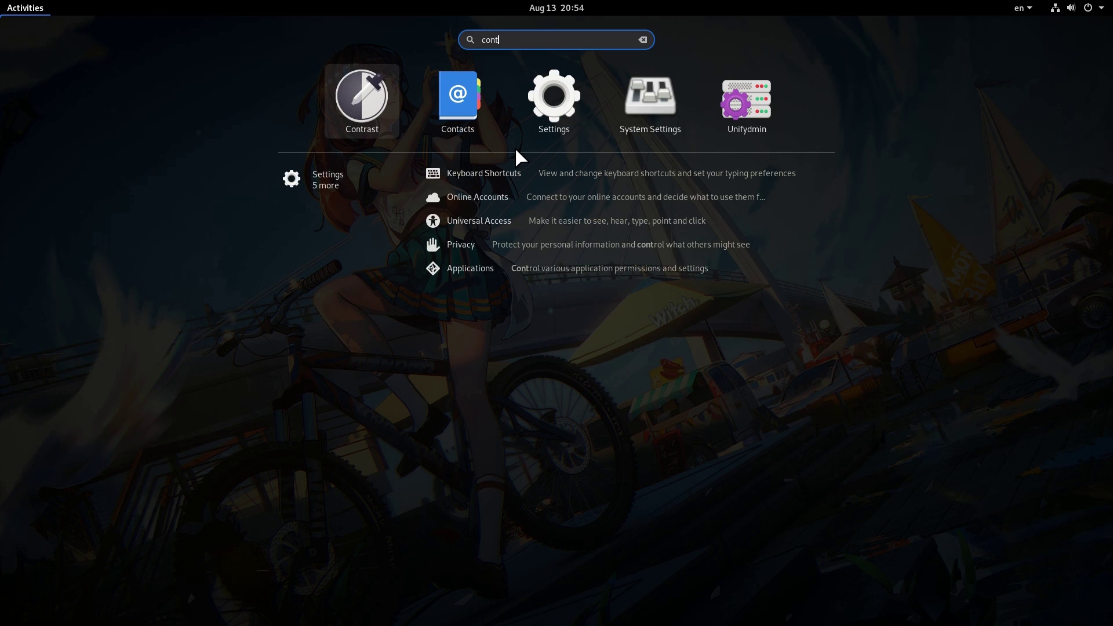
key("Return")
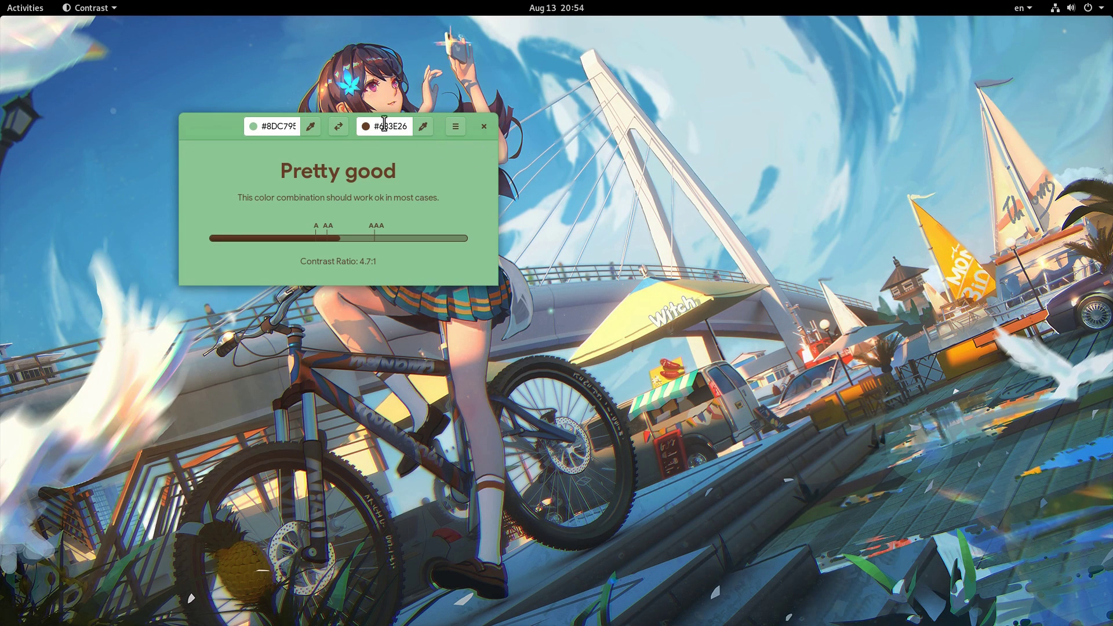
- Swap the colours and back, then eyedrop a blue from the wallpaper
left_click(339, 126)
left_click(339, 127)
left_click(424, 127)
left_click(680, 483)
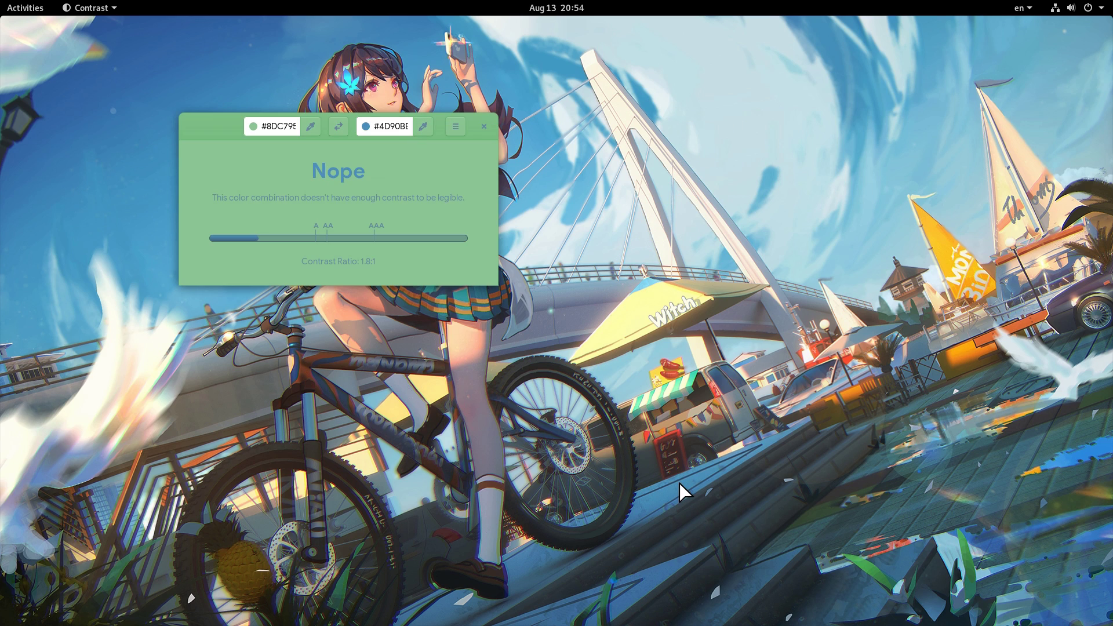
- Set the other colour to #3584E4, then #241F31 from the palette, and view About Contrast
left_click(367, 129)
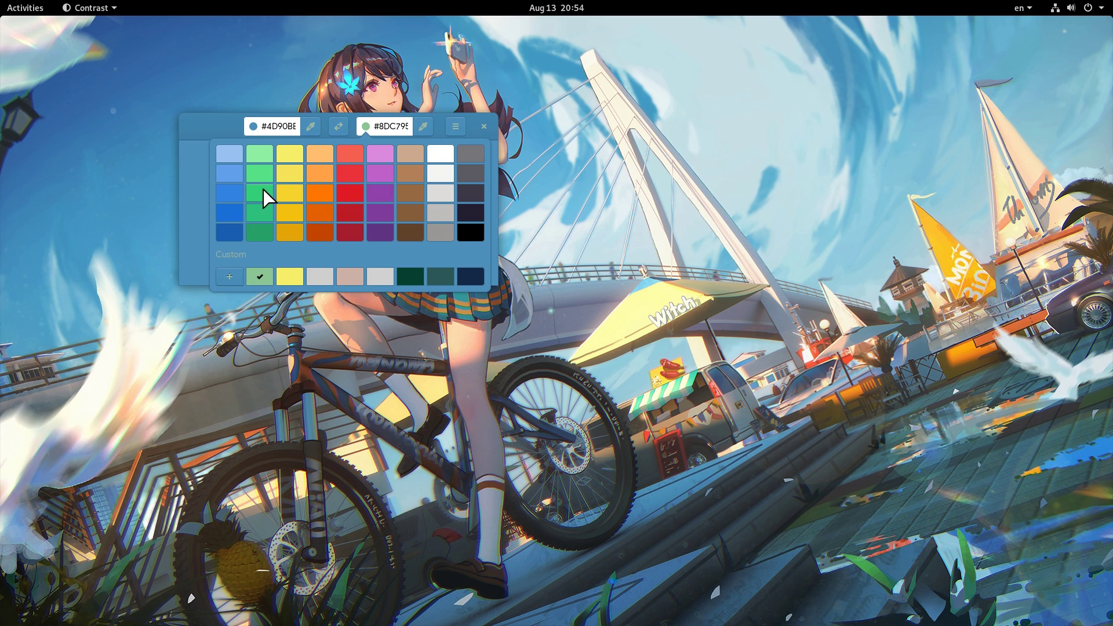
left_click(229, 189)
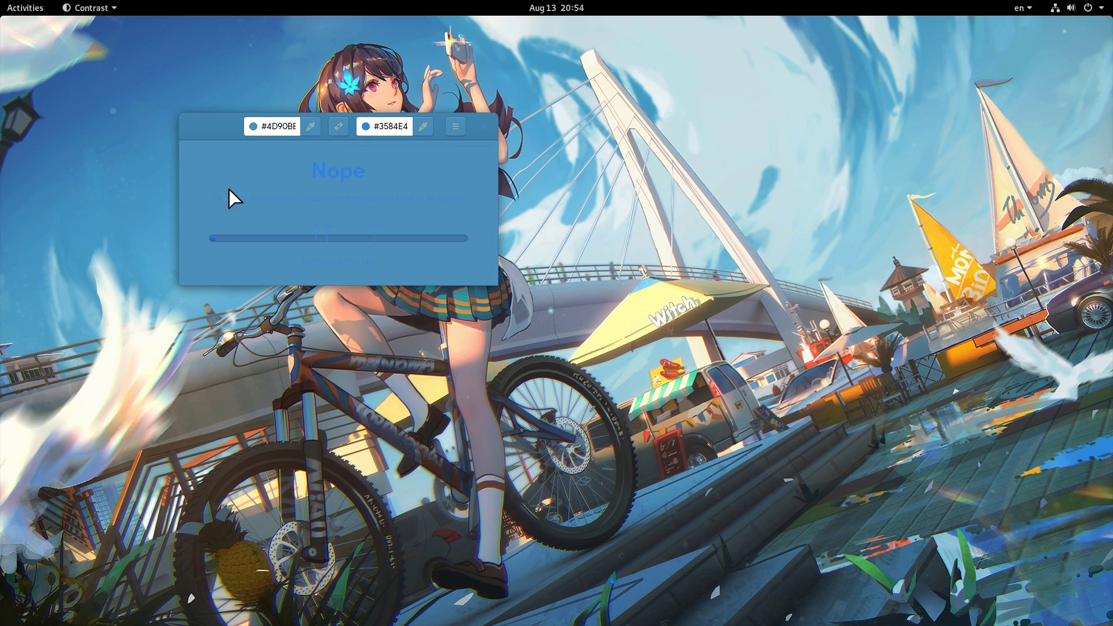
left_click(367, 128)
left_click(461, 213)
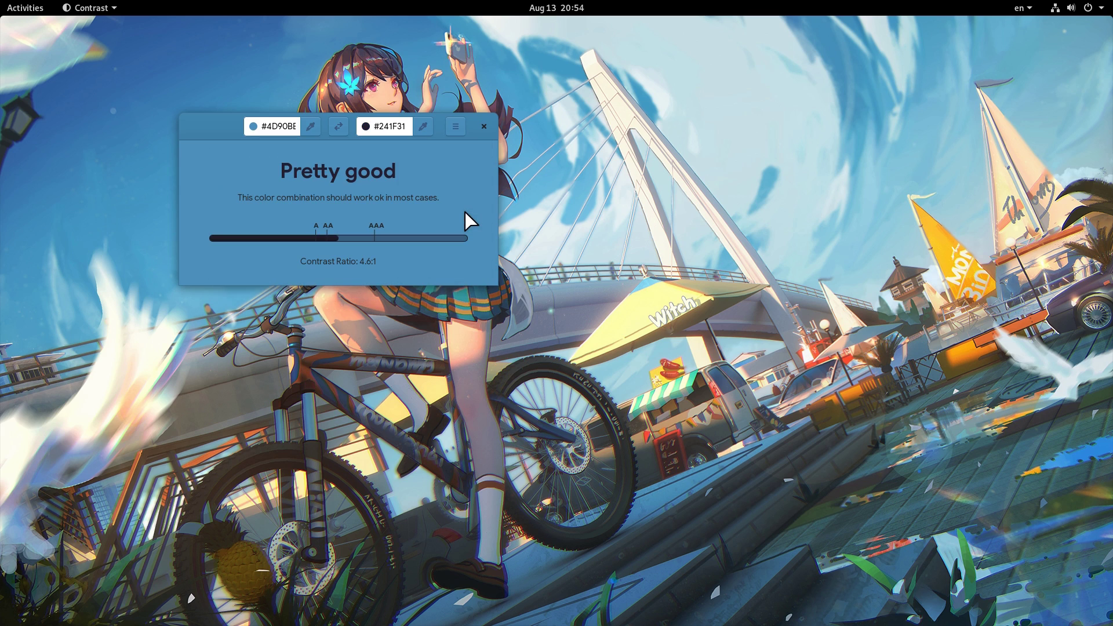
left_click(457, 128)
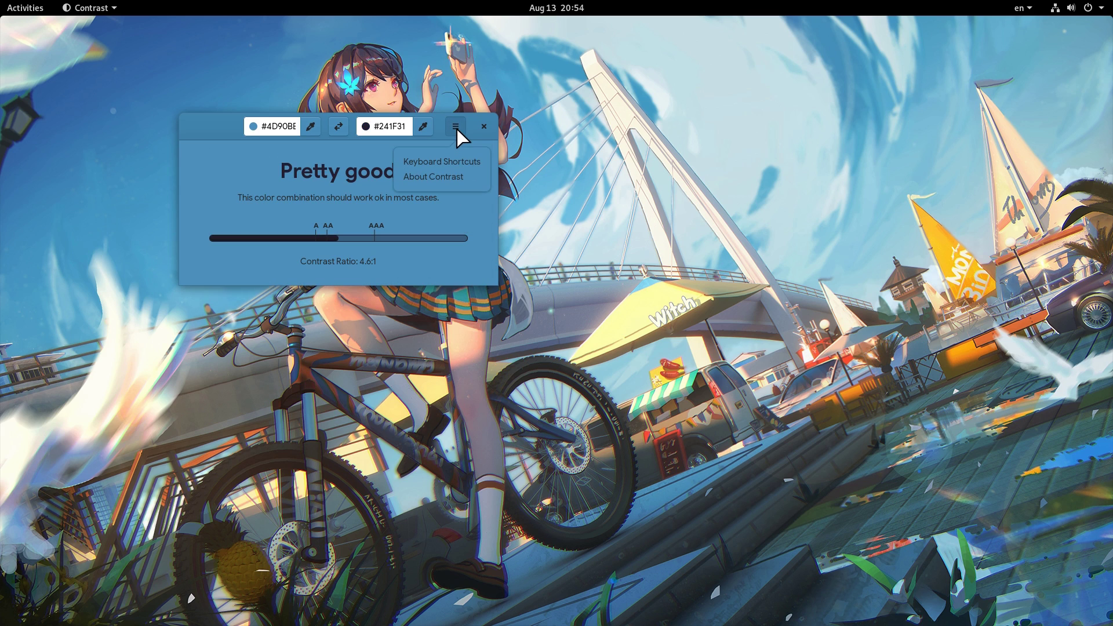
left_click(454, 180)
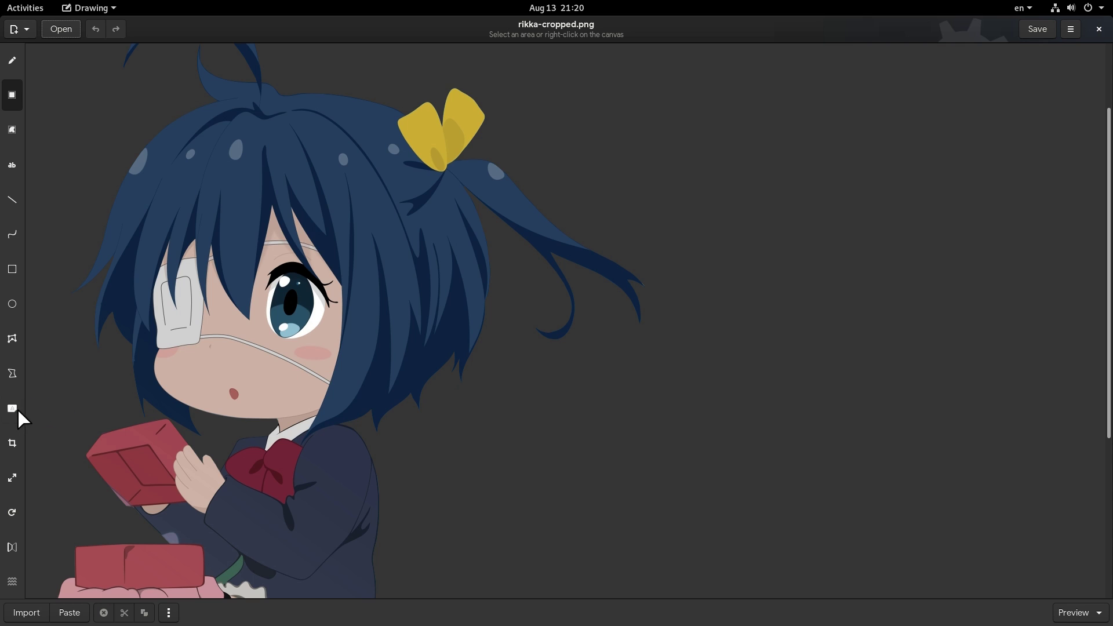
- Open the Deformation tool's options and rotate the image to 12 degrees
left_click(17, 411)
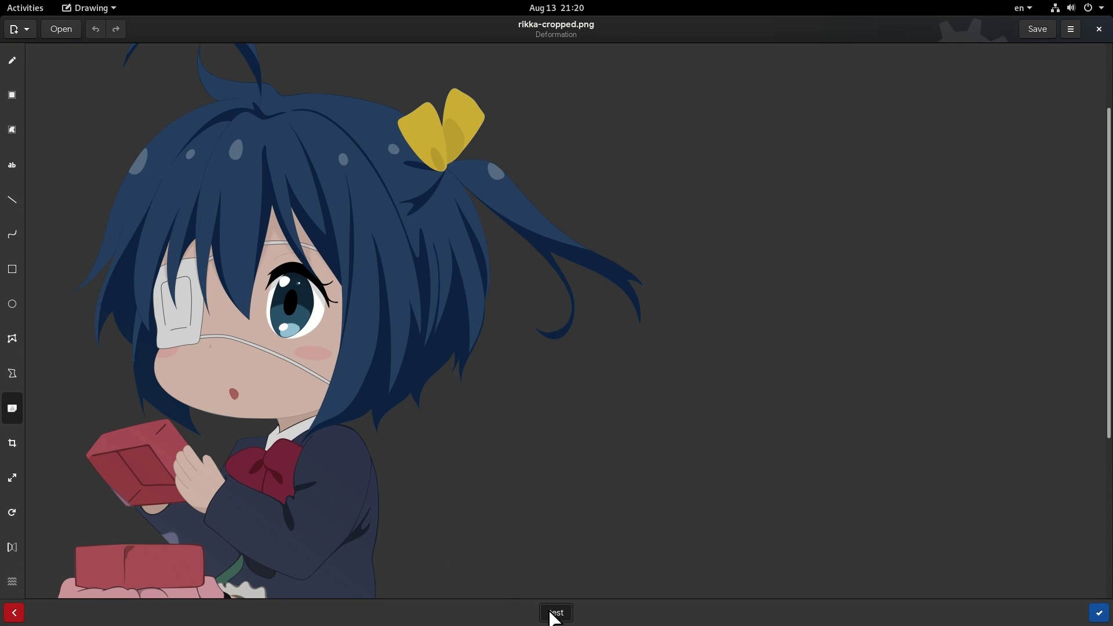
left_click(554, 613)
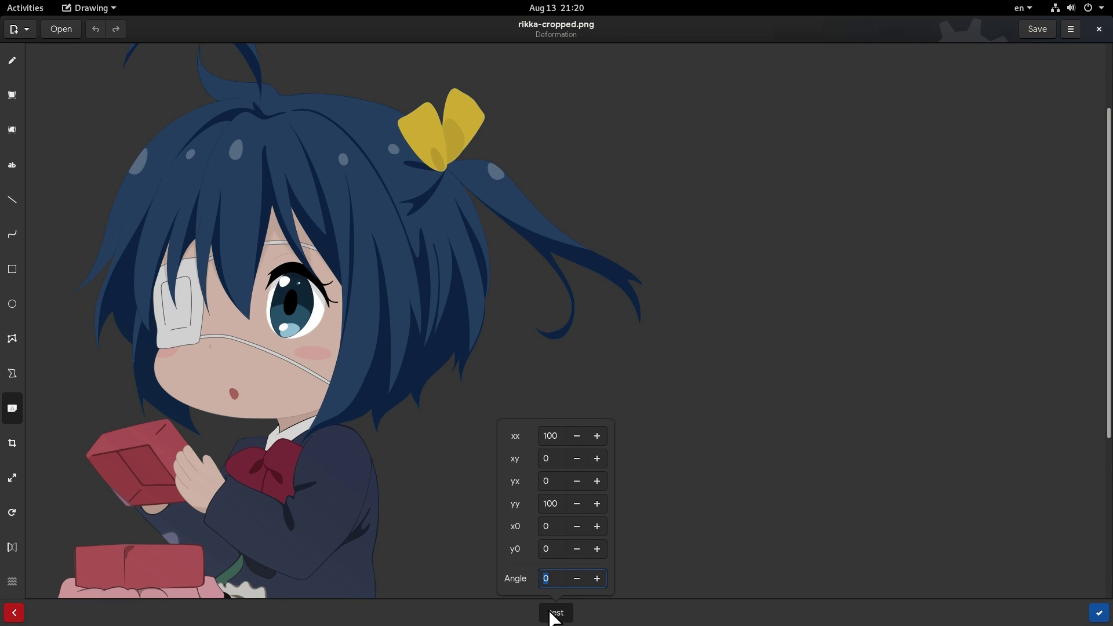
left_click(597, 437)
left_click(577, 436)
left_click(597, 578)
left_click(596, 578)
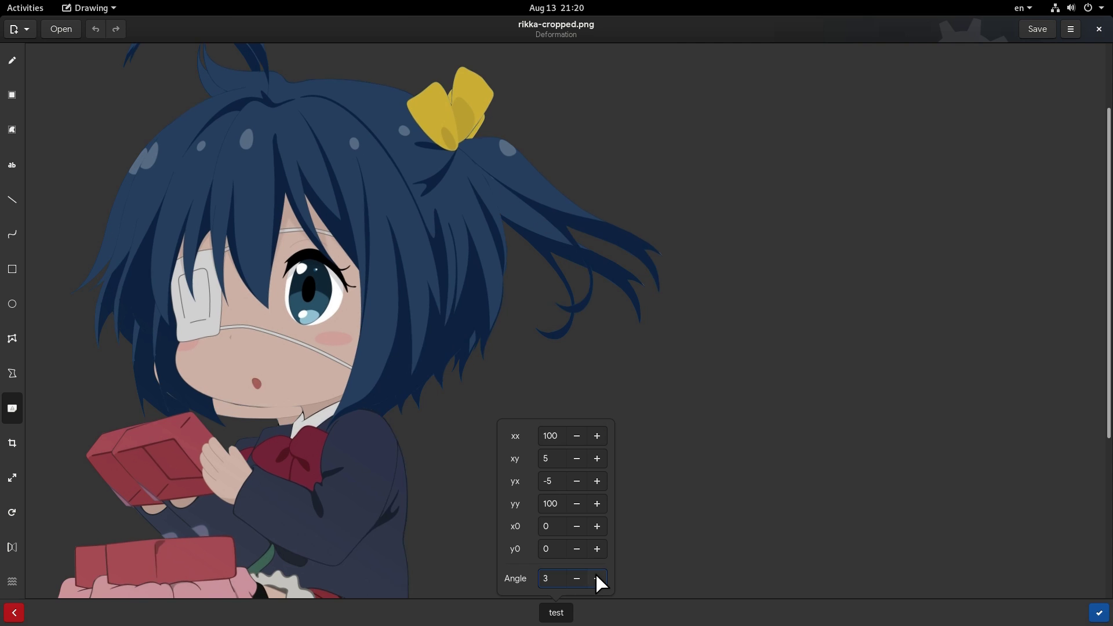
left_click(596, 578)
left_click(597, 578)
left_click(596, 578)
left_click(596, 579)
left_click(596, 579)
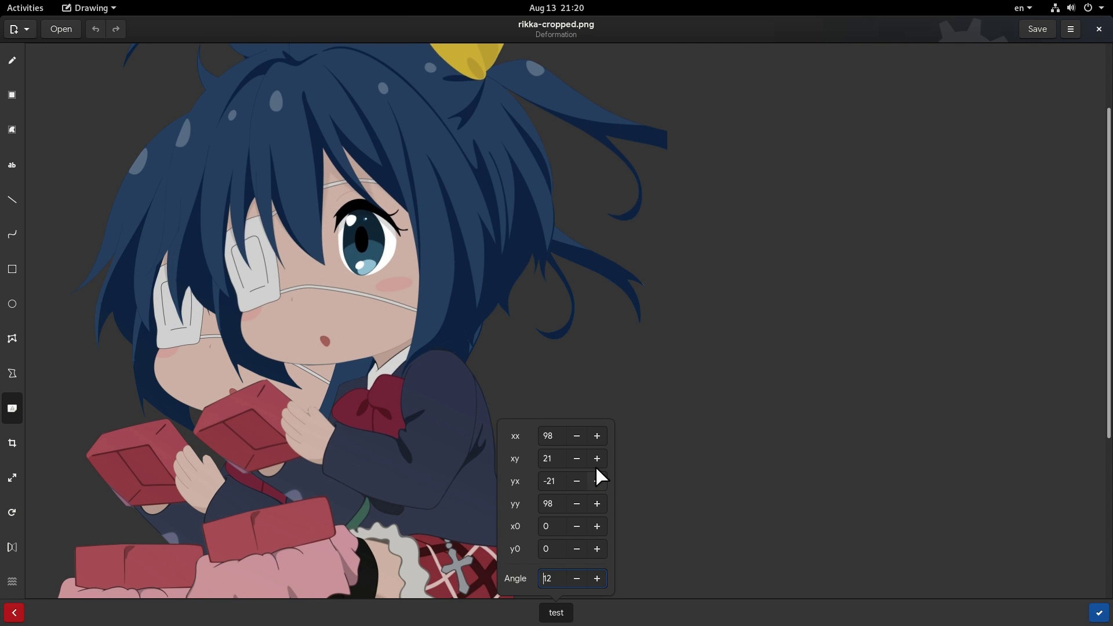
- Stretch the horizontal scale xx to 111 and apply the deformation
left_click(597, 436)
left_click(597, 436)
left_click(597, 436)
left_click(597, 436)
left_click(597, 436)
left_click(597, 436)
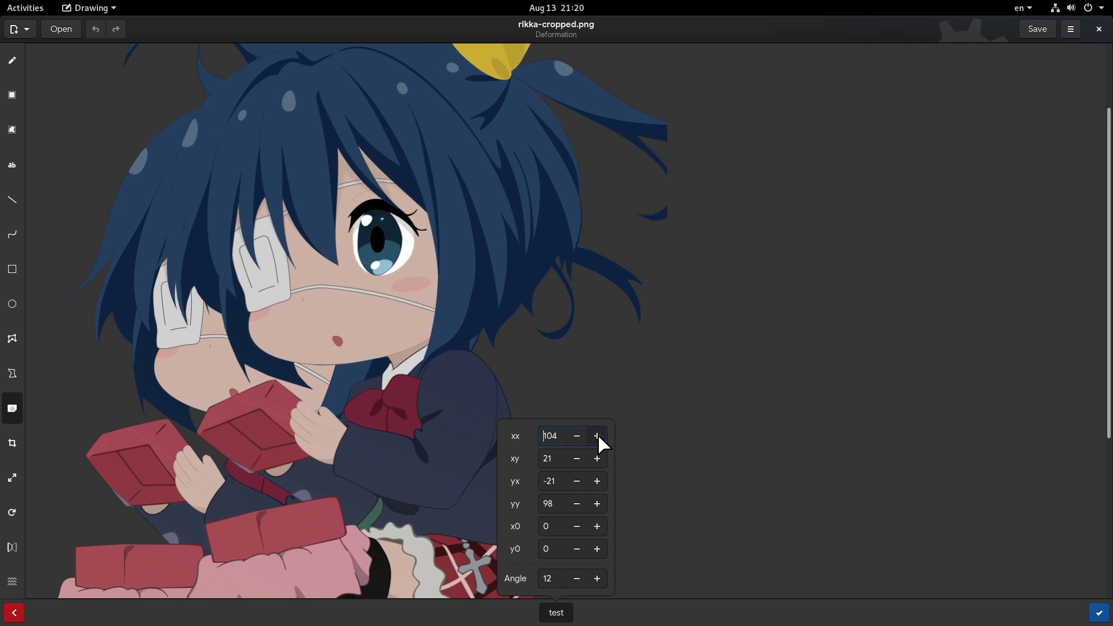
left_click(597, 436)
left_click(596, 436)
left_click(597, 436)
left_click(597, 436)
left_click(596, 436)
left_click(928, 545)
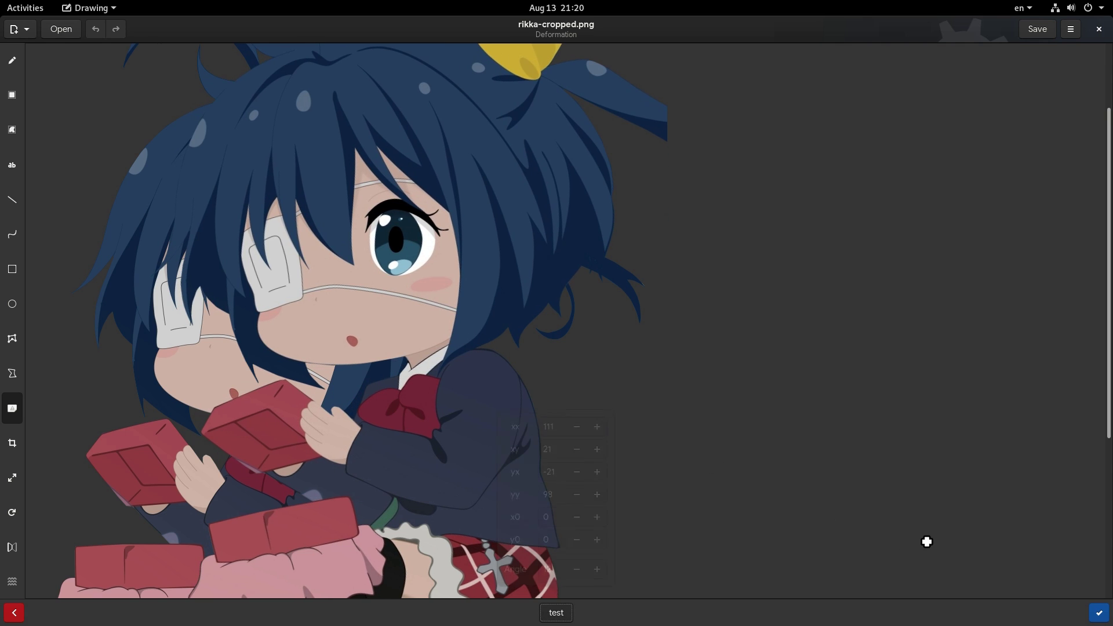
left_click(1098, 616)
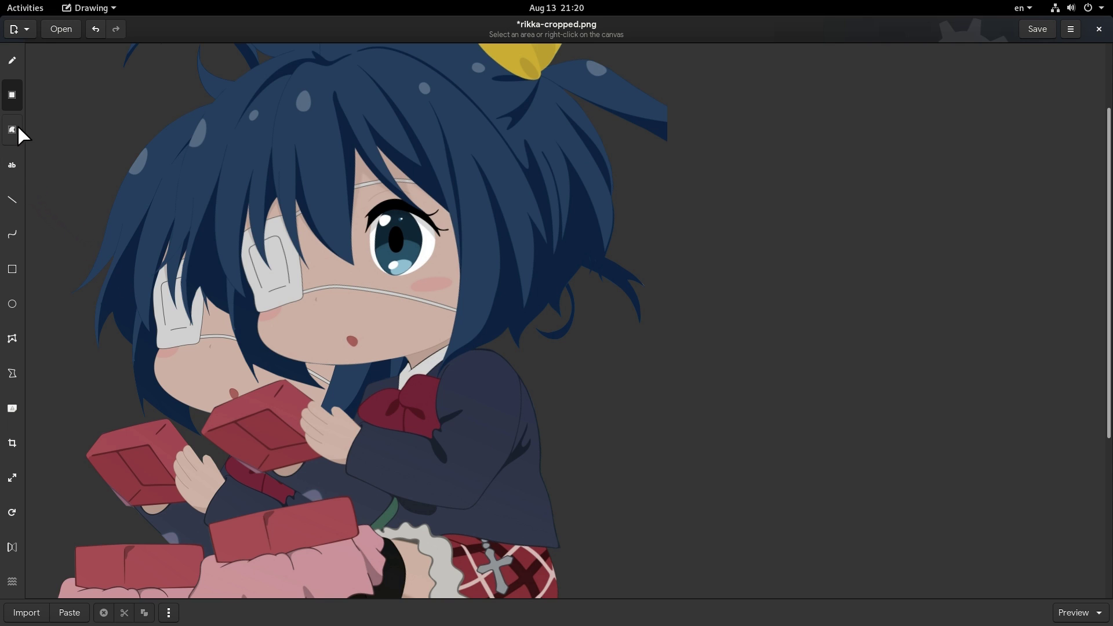
- Blur a rectangle over the character's face with radius 6, then drag the blurred patch around
left_click_drag(220, 162, 475, 342)
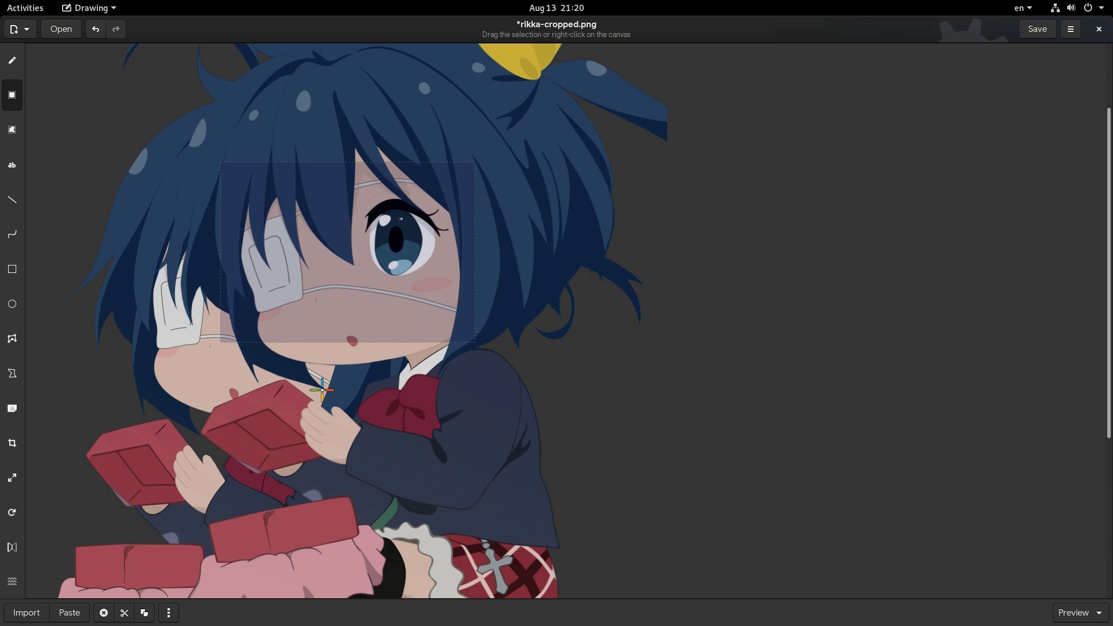
left_click(13, 582)
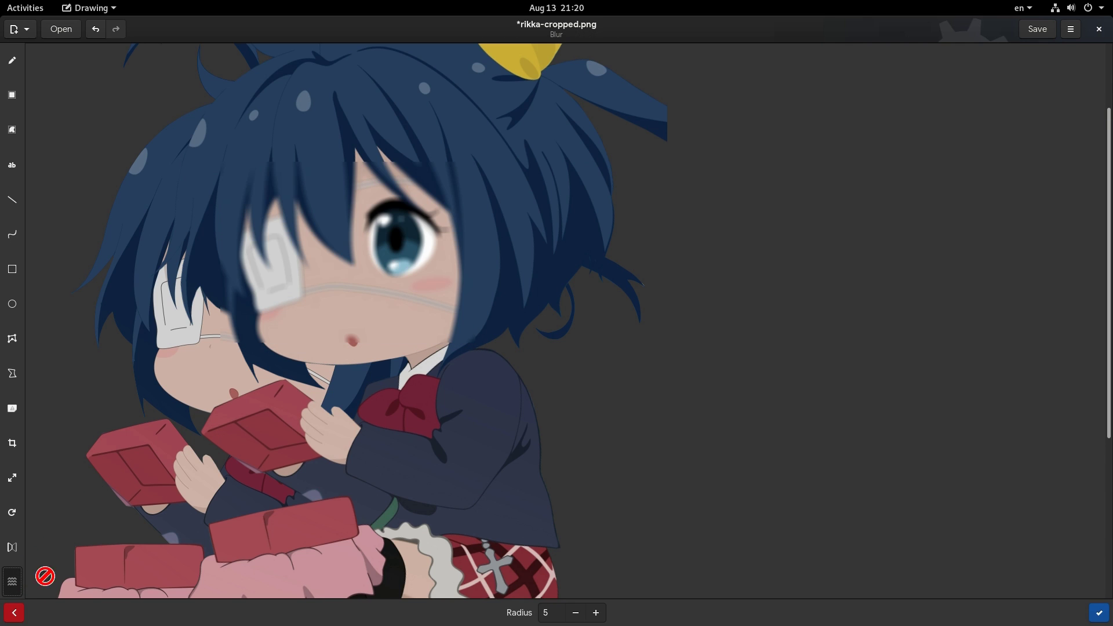
left_click(595, 612)
left_click(1099, 613)
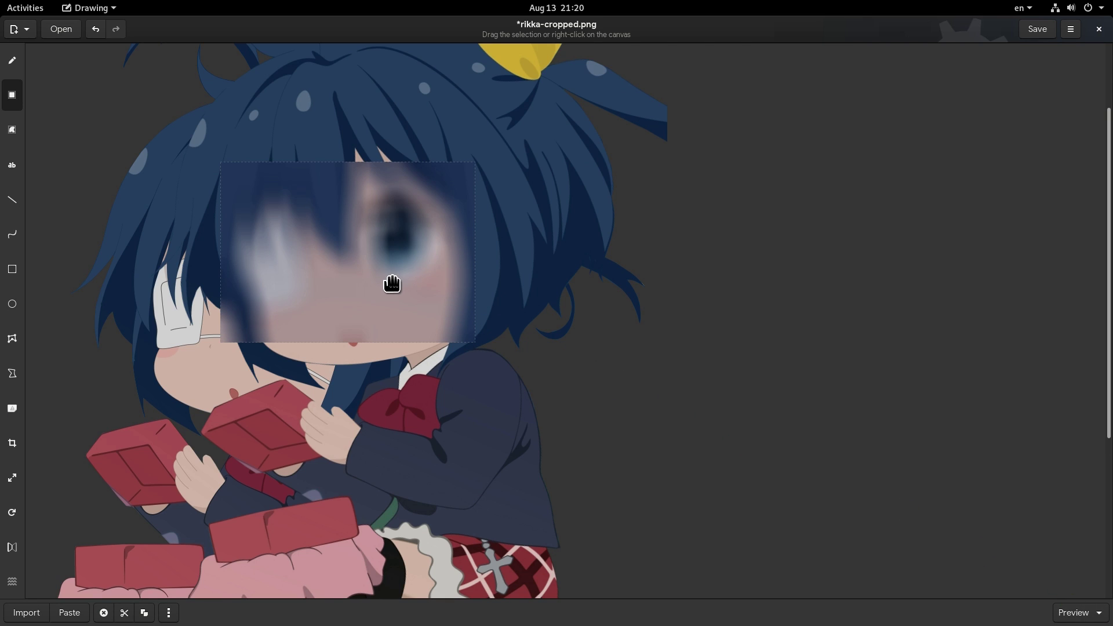
left_click_drag(392, 283, 497, 206)
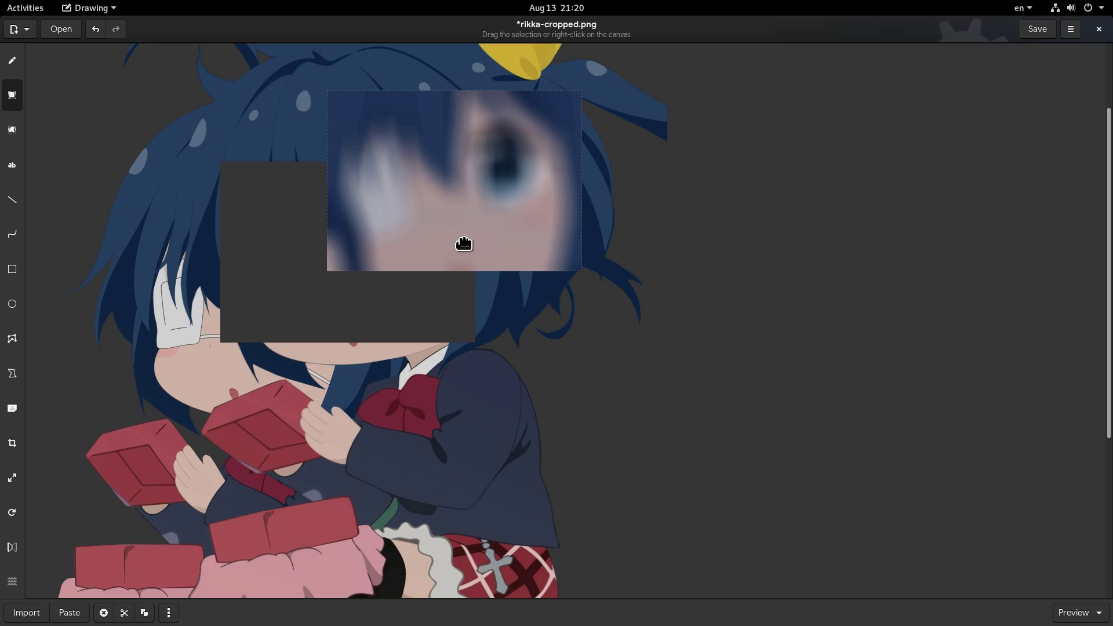
left_click_drag(464, 244, 437, 268)
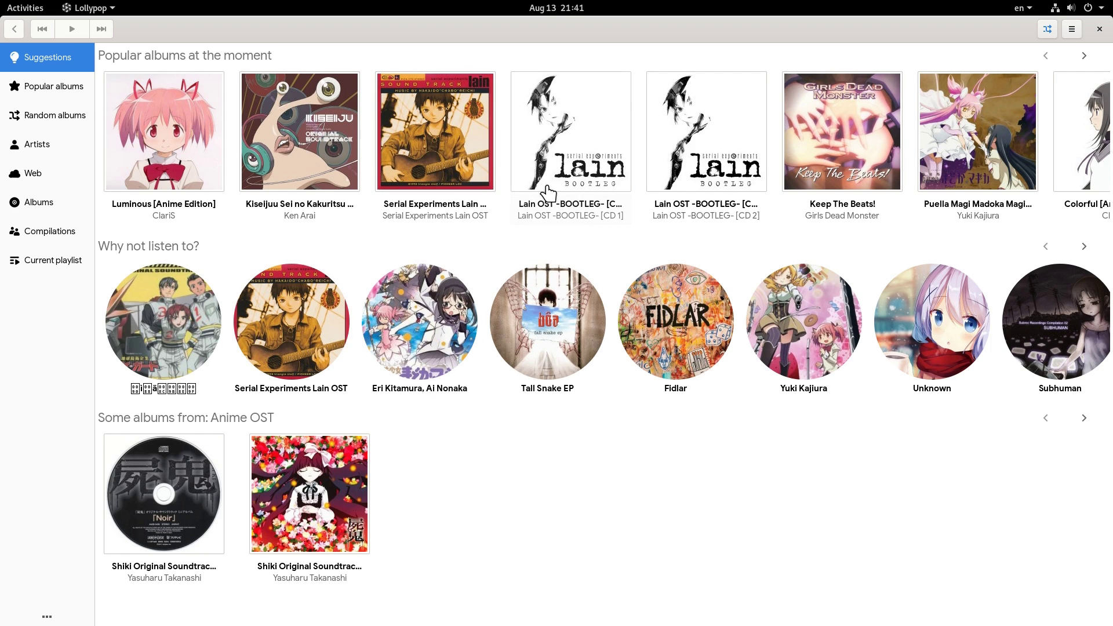
- Open the Kiseijuu Sei no Kakuritsu Original Sound Track album page and dismiss the GALAXY track options
left_click(328, 222)
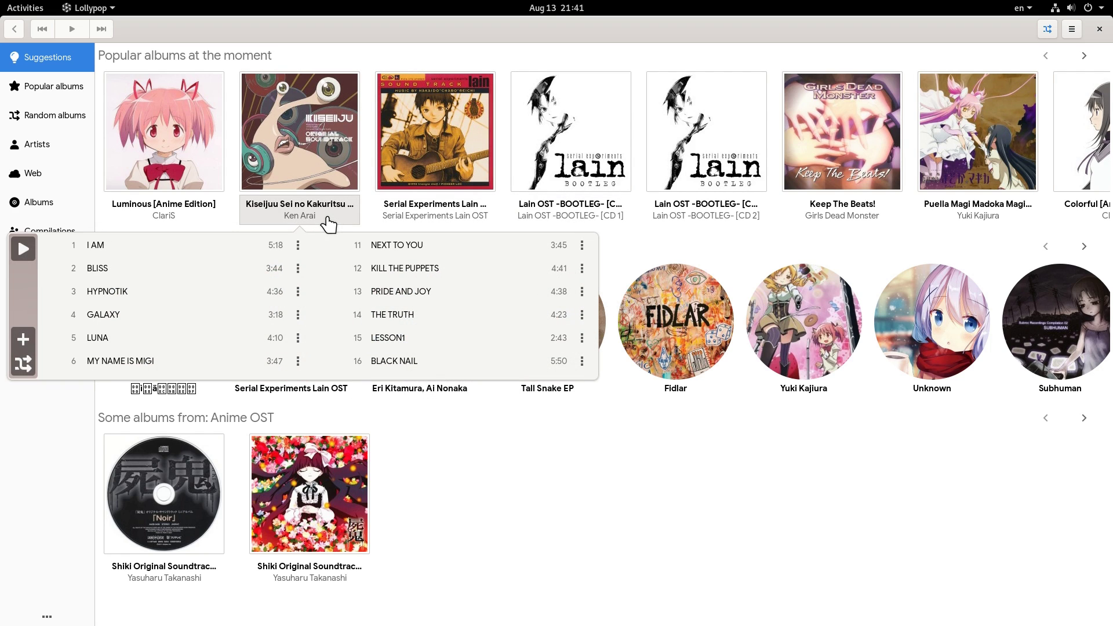
scroll(348, 284, "down", 3)
scroll(333, 300, "up", 4)
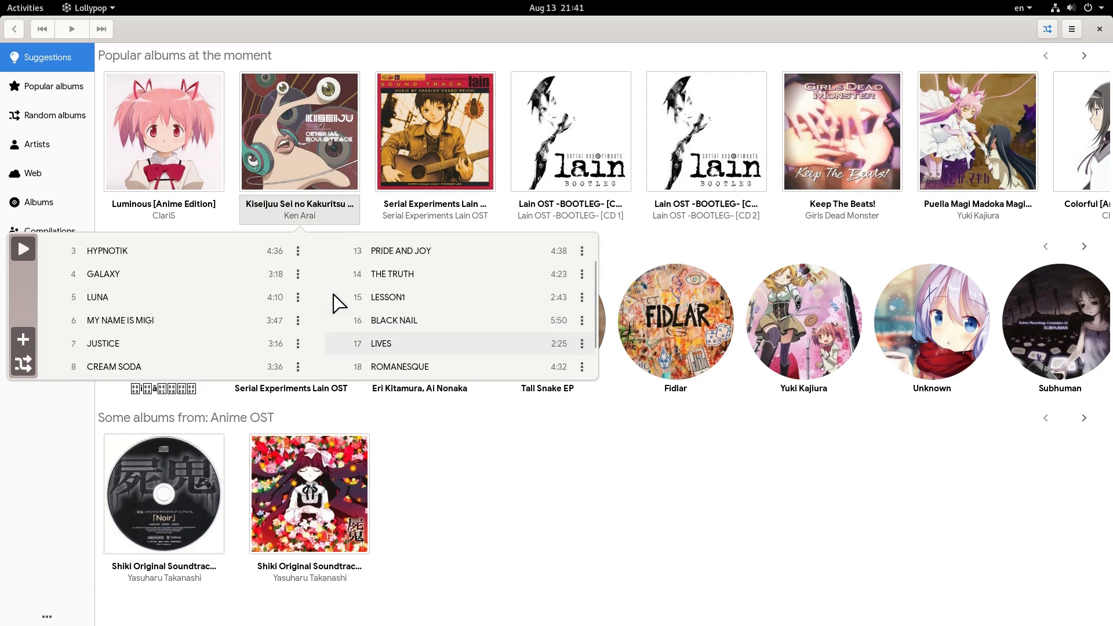
left_click(320, 147)
left_click(320, 147)
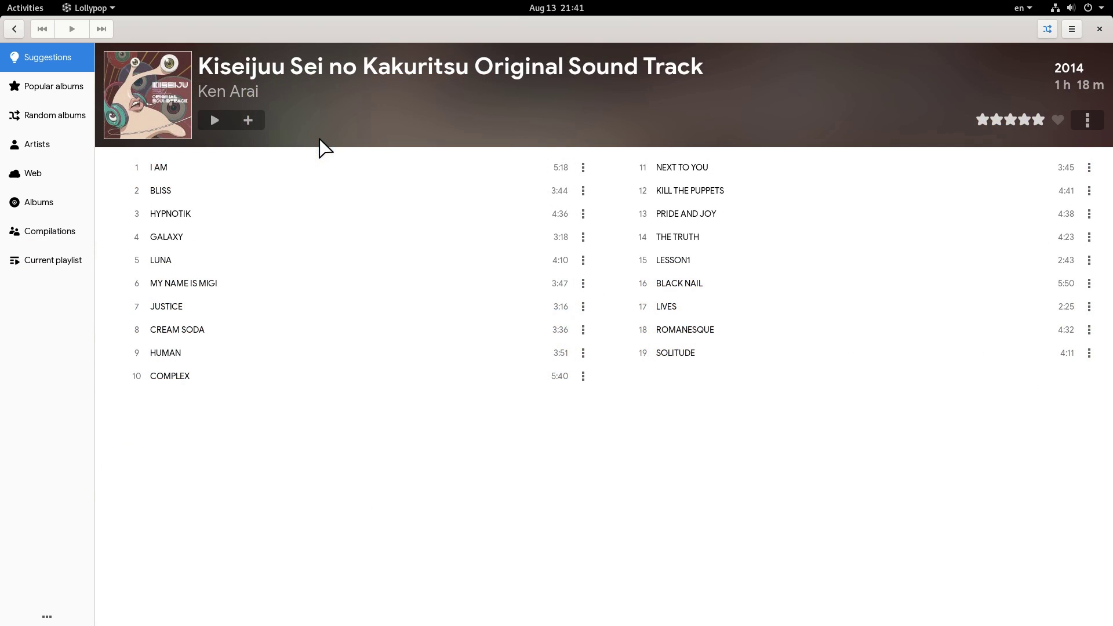
left_click(583, 237)
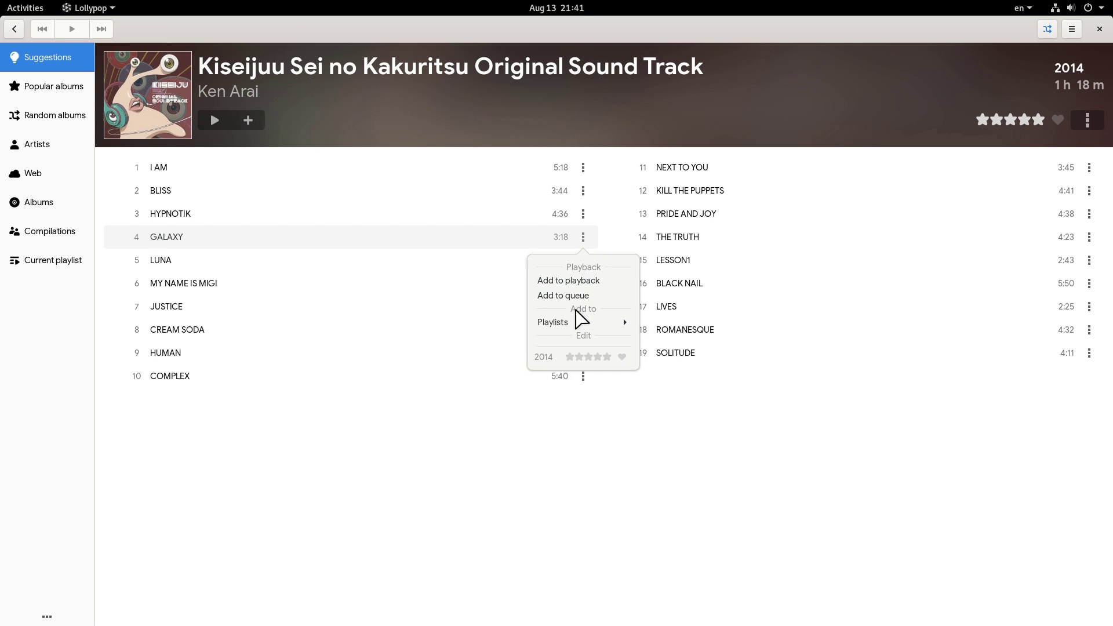
left_click(836, 304)
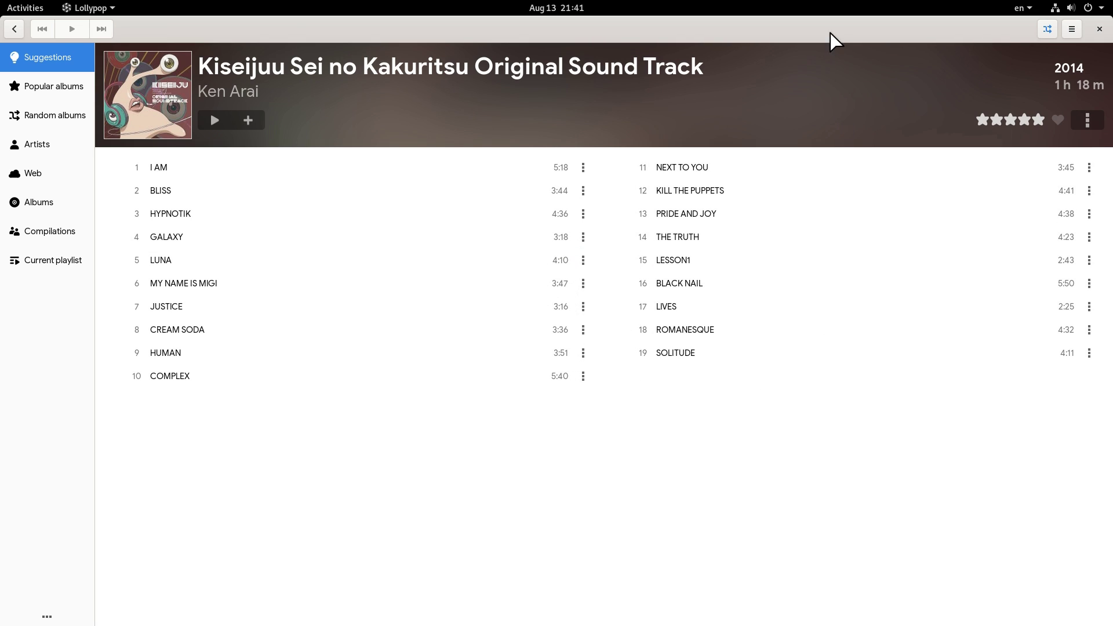
- Unmaximize the Lollypop window and look at the playlist options for the track LUNA
left_click_drag(833, 37, 421, 63)
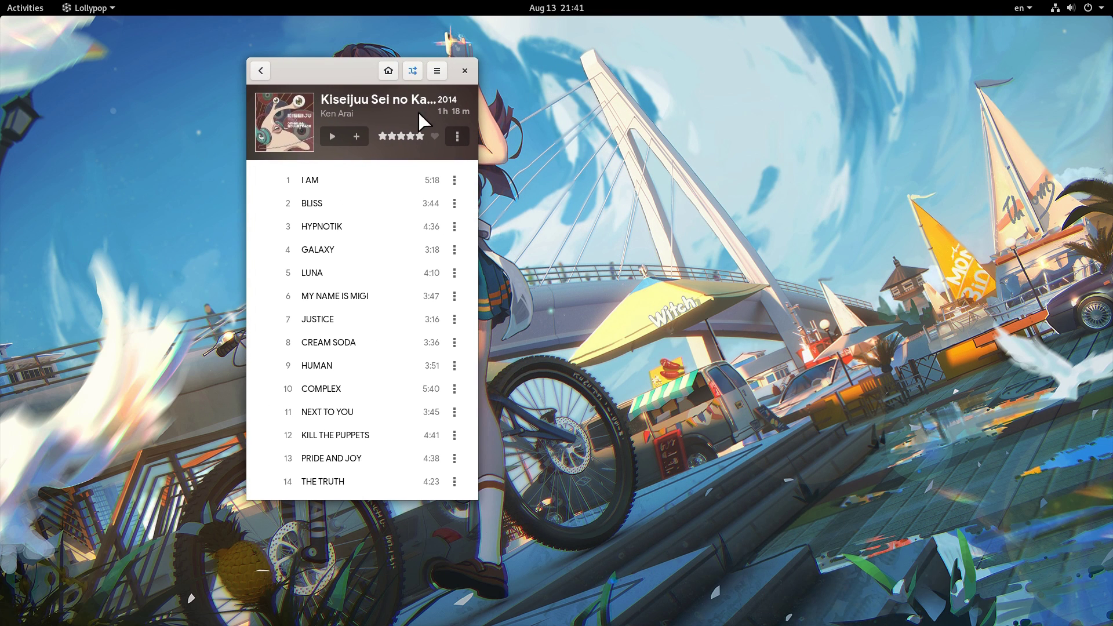
left_click(455, 273)
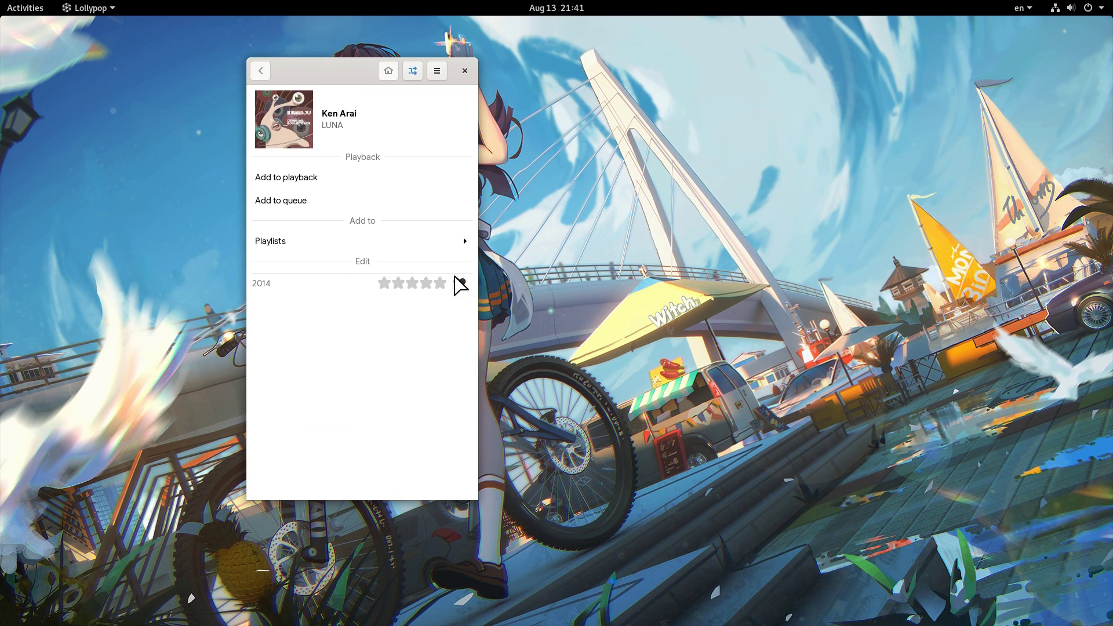
left_click(465, 243)
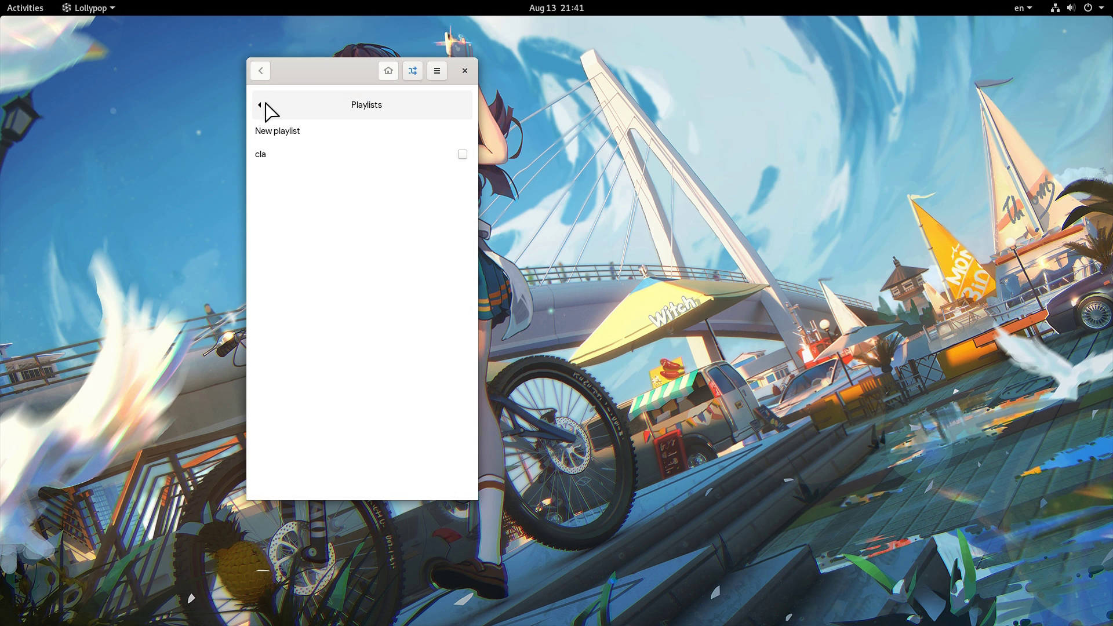
left_click(268, 106)
left_click(302, 134)
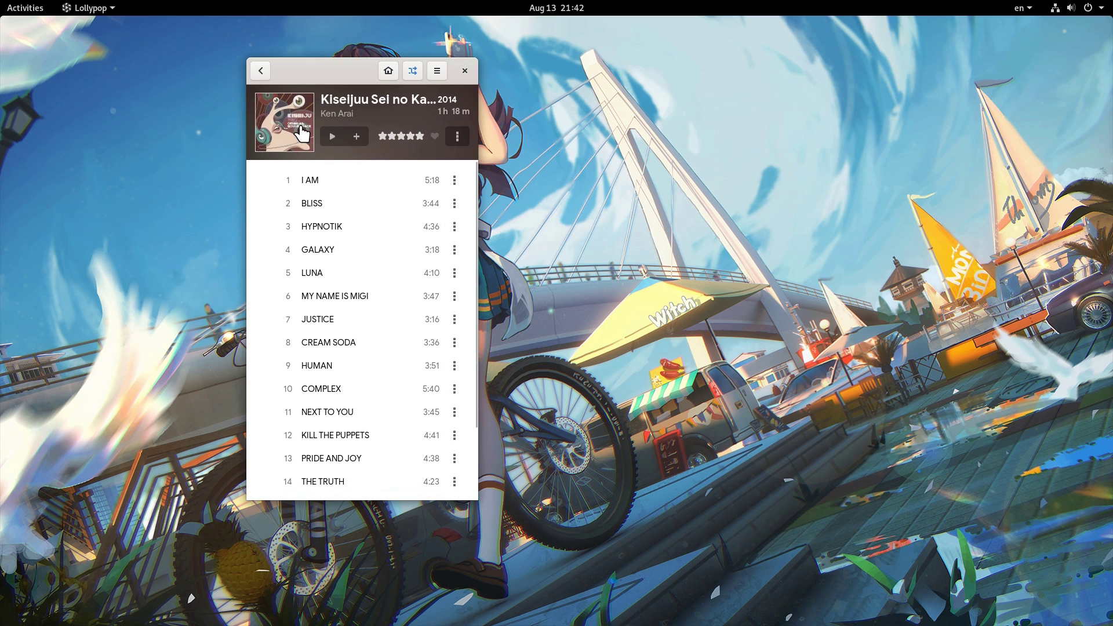
- Play HYPNOTIK in the now-playing view, skipping ahead to about 1:23
left_click(323, 226)
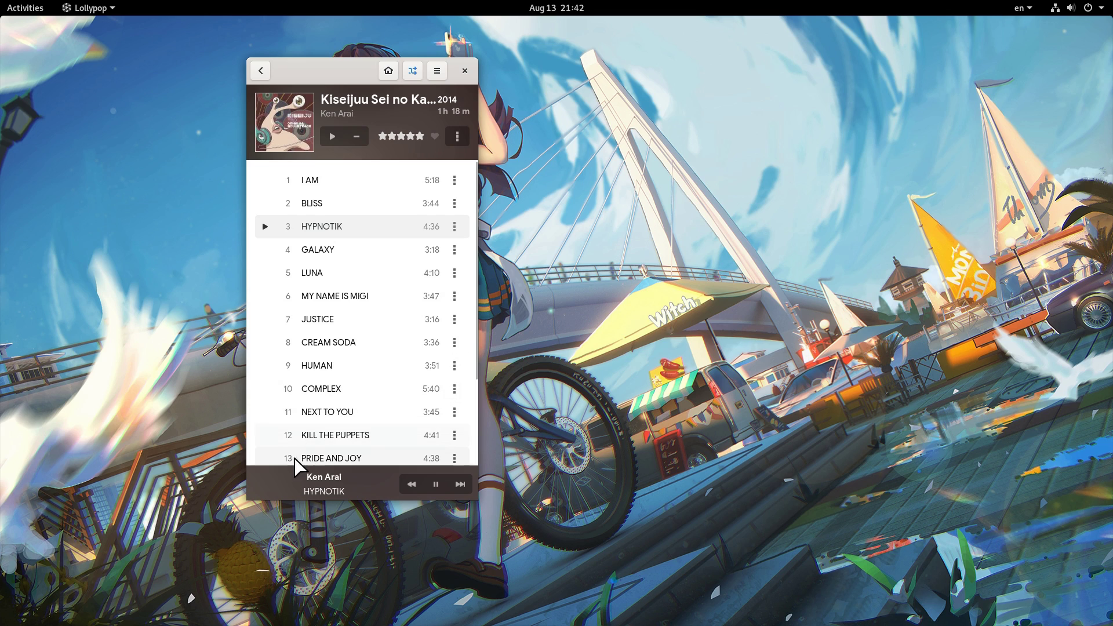
left_click(284, 480)
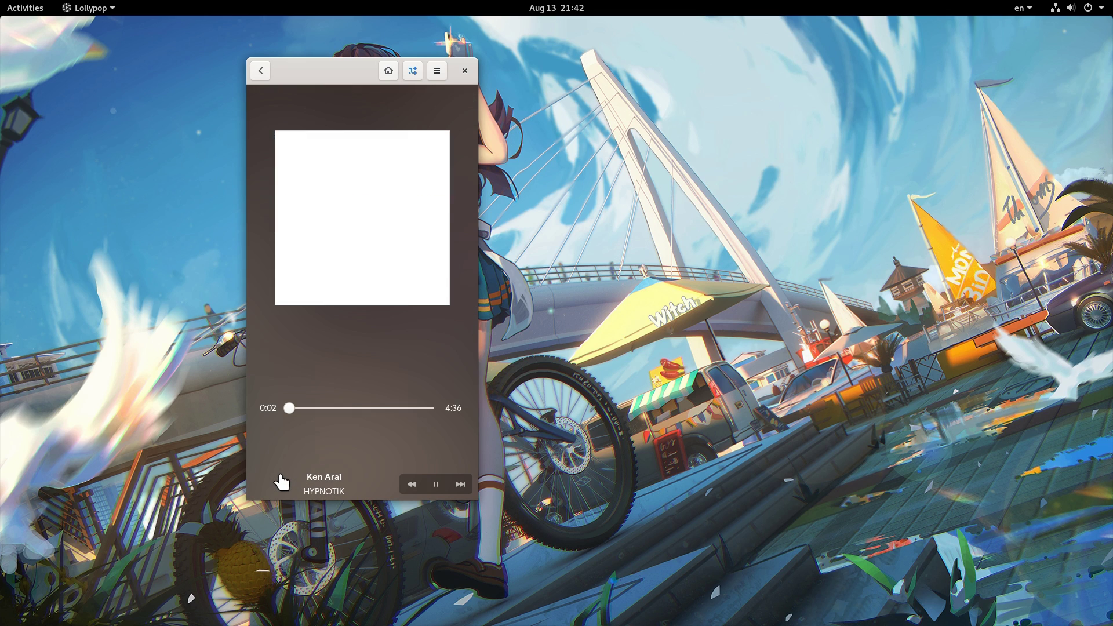
left_click(332, 409)
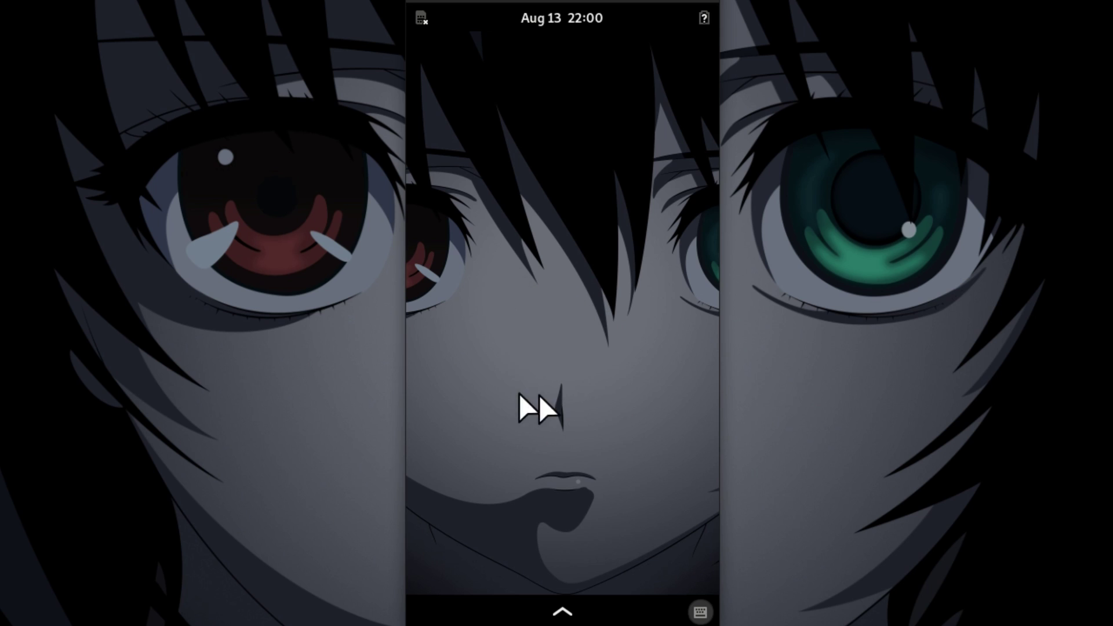
left_click(561, 610)
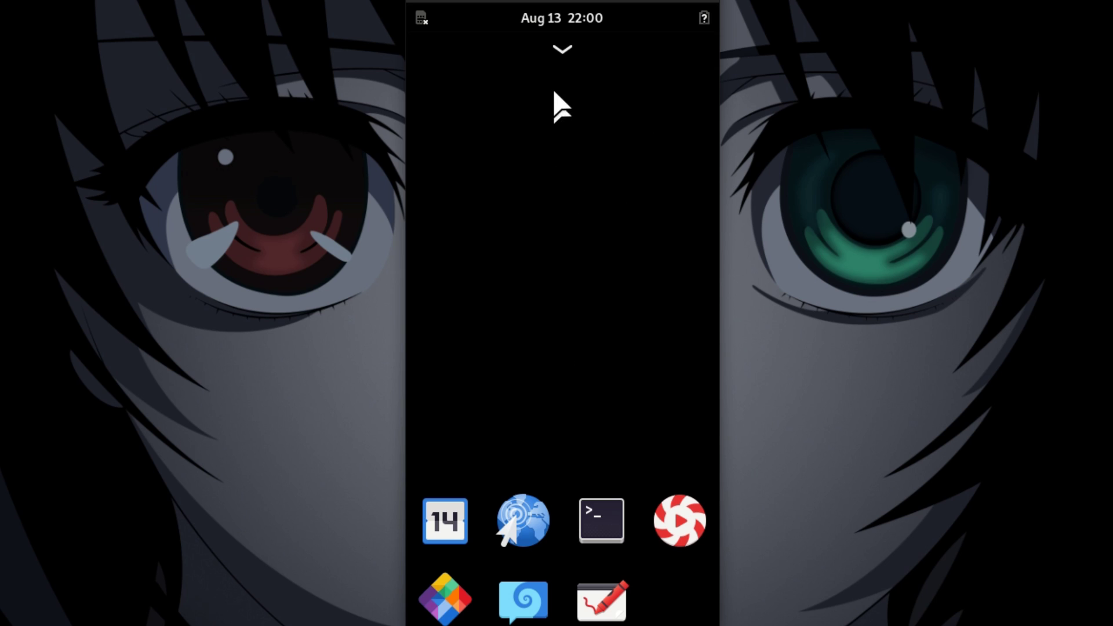
left_click(556, 49)
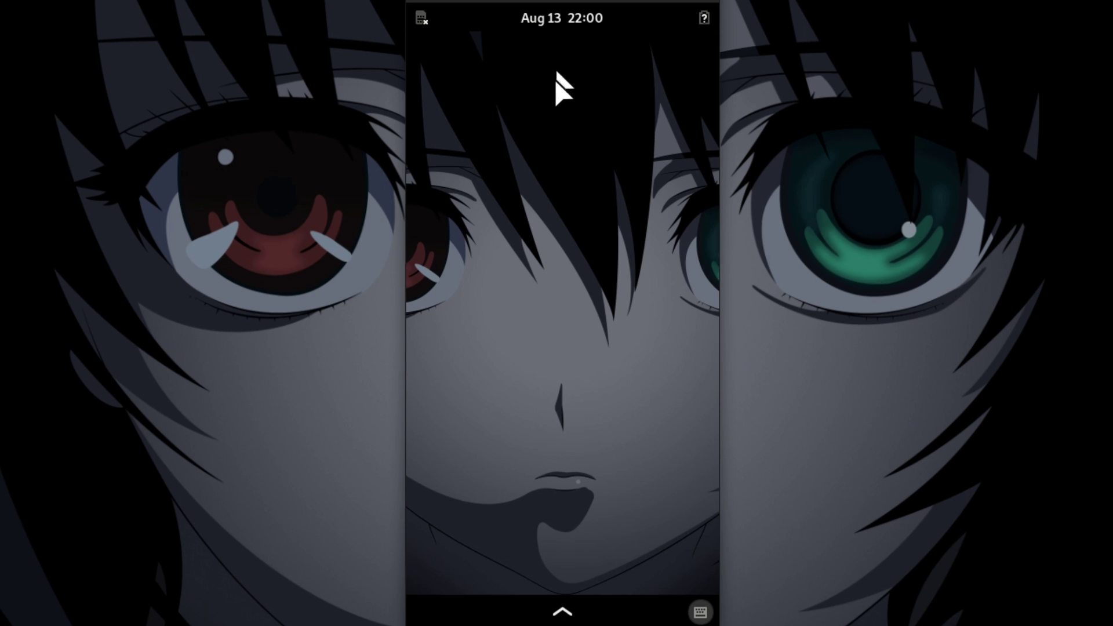
left_click(561, 610)
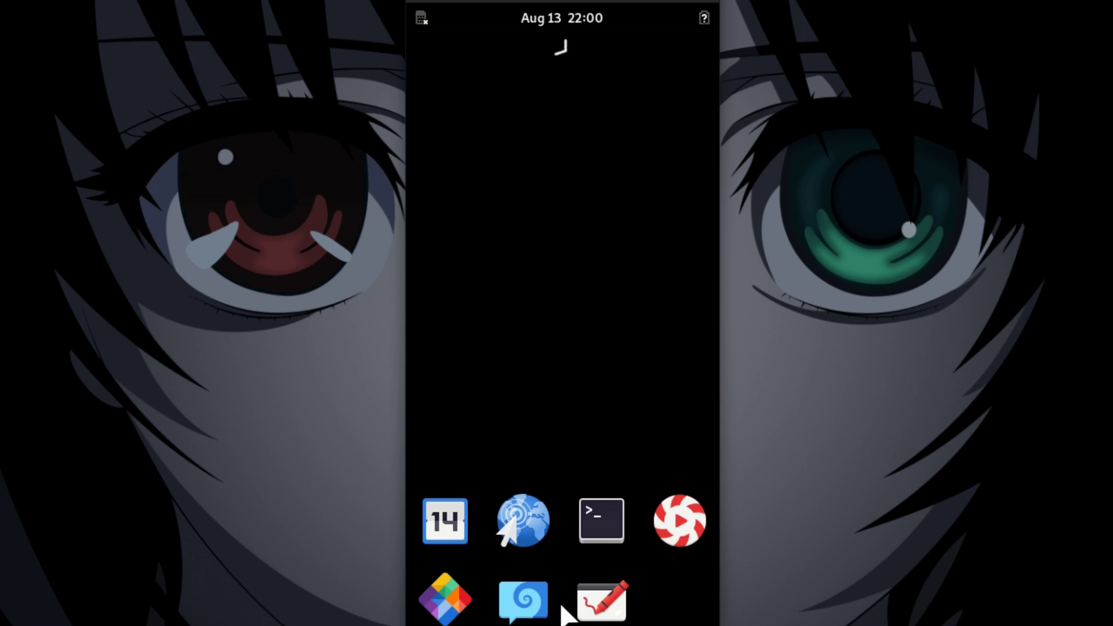
left_click(462, 599)
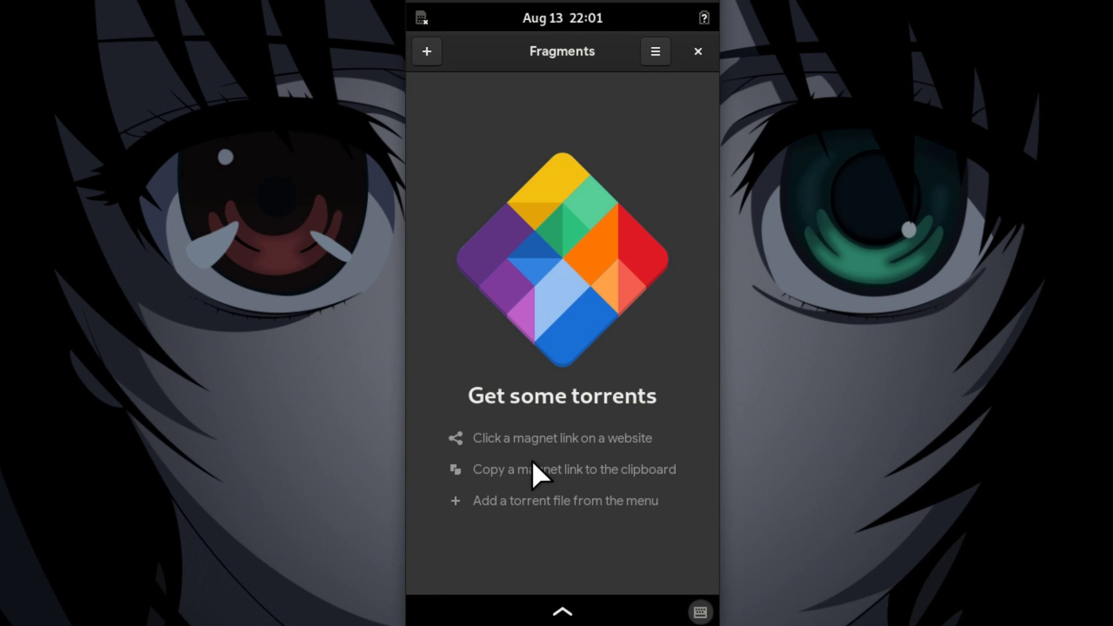
left_click(563, 609)
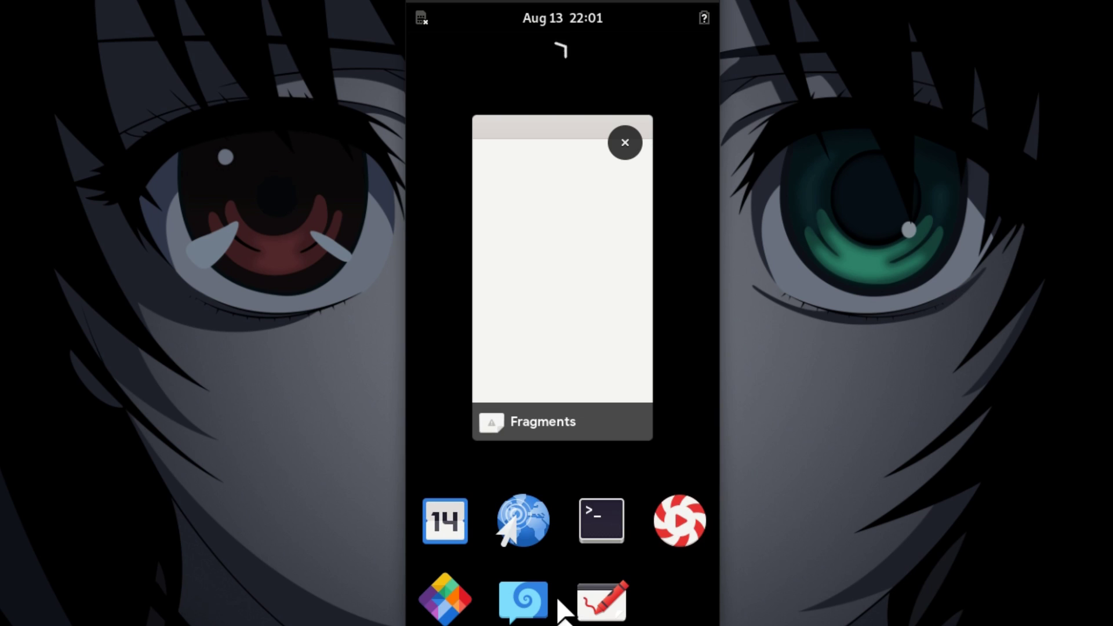
left_click(625, 143)
left_click(562, 50)
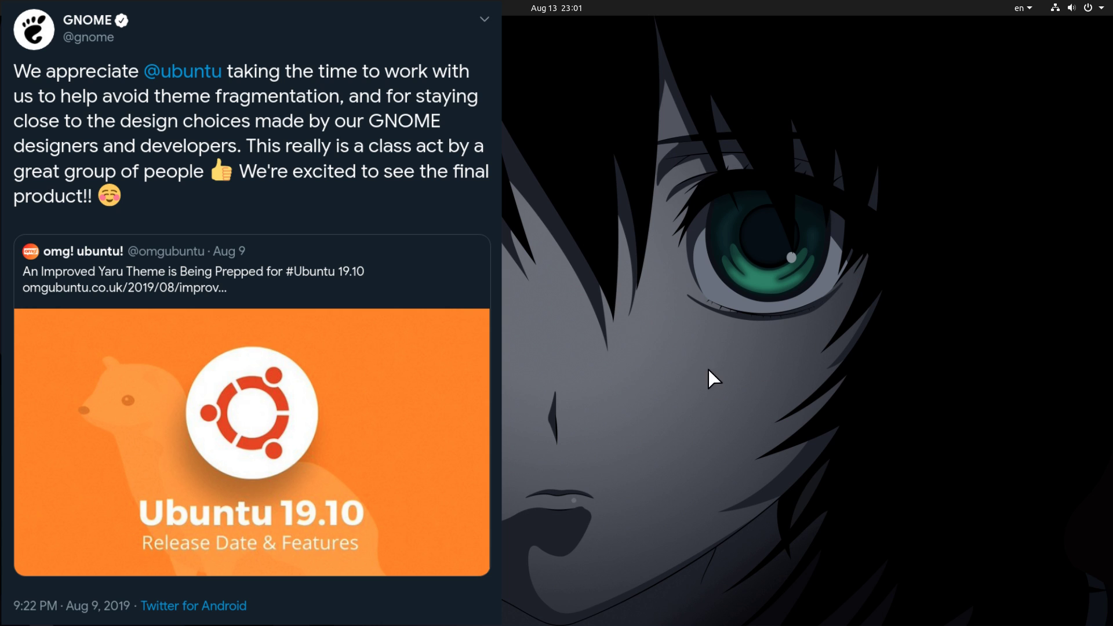
- Page through the grid of installed apps and peek into the Utilities folder
key("super")
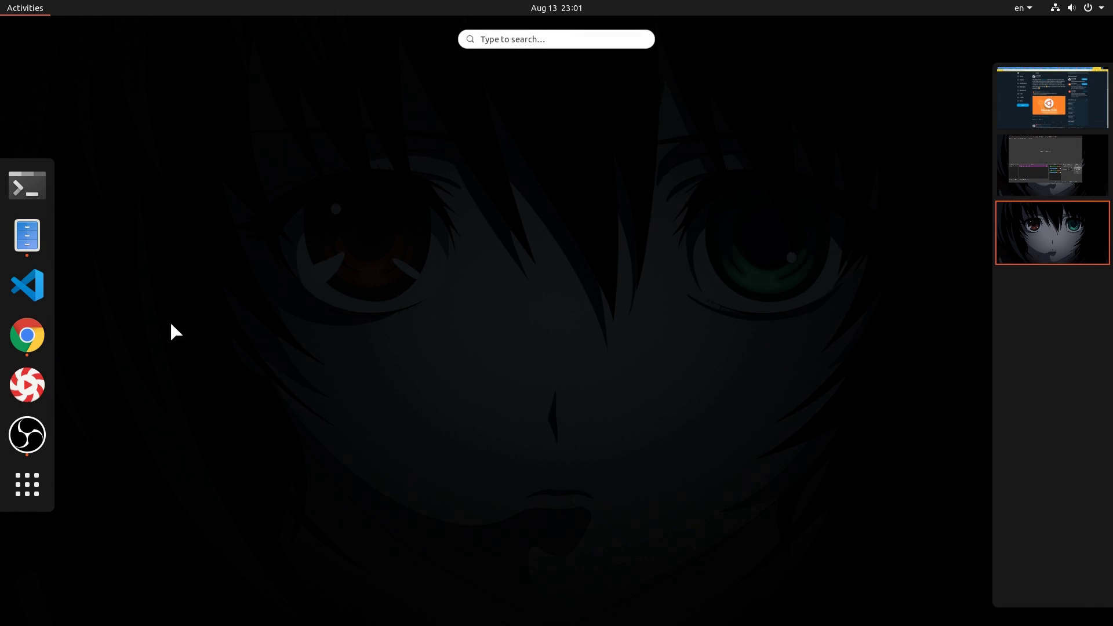
left_click(37, 480)
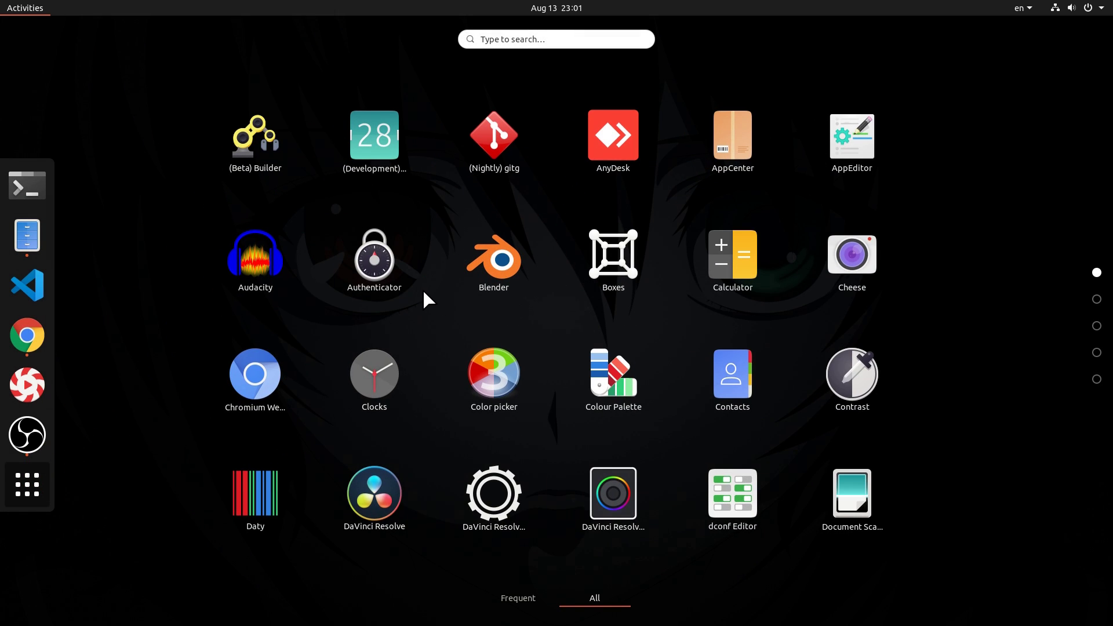
scroll(428, 298, "down", 1)
scroll(428, 298, "down", 1)
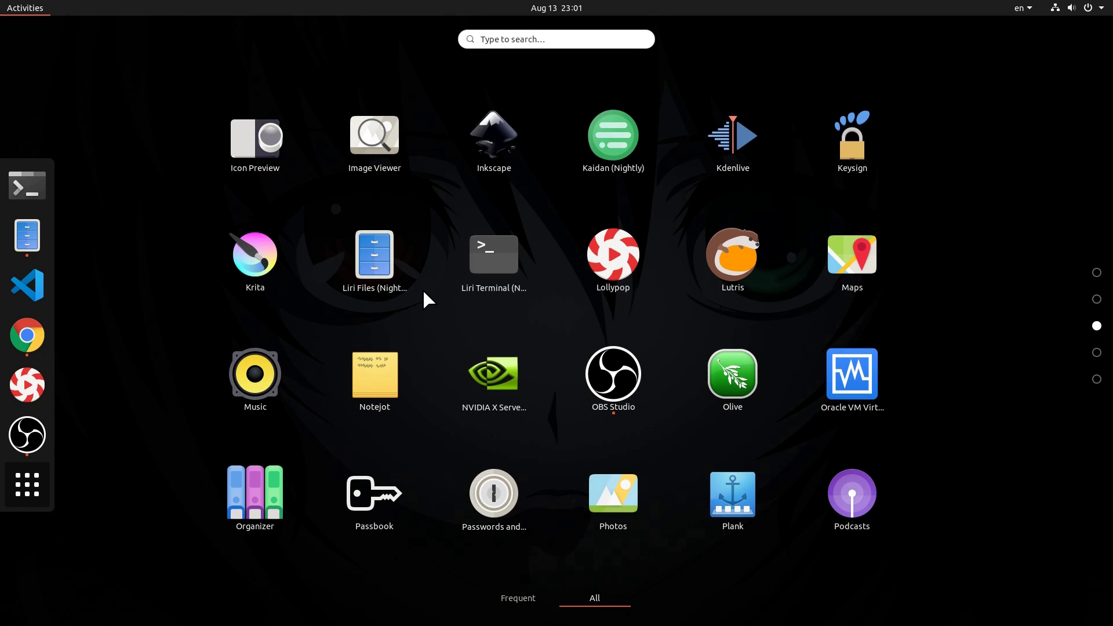
scroll(428, 298, "down", 1)
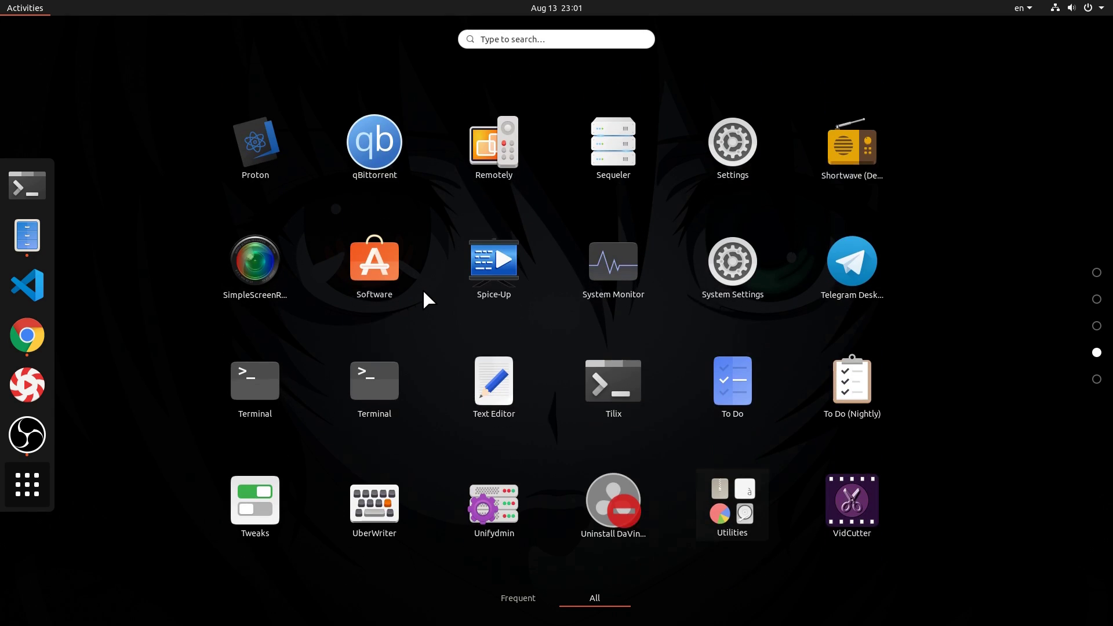
left_click(732, 497)
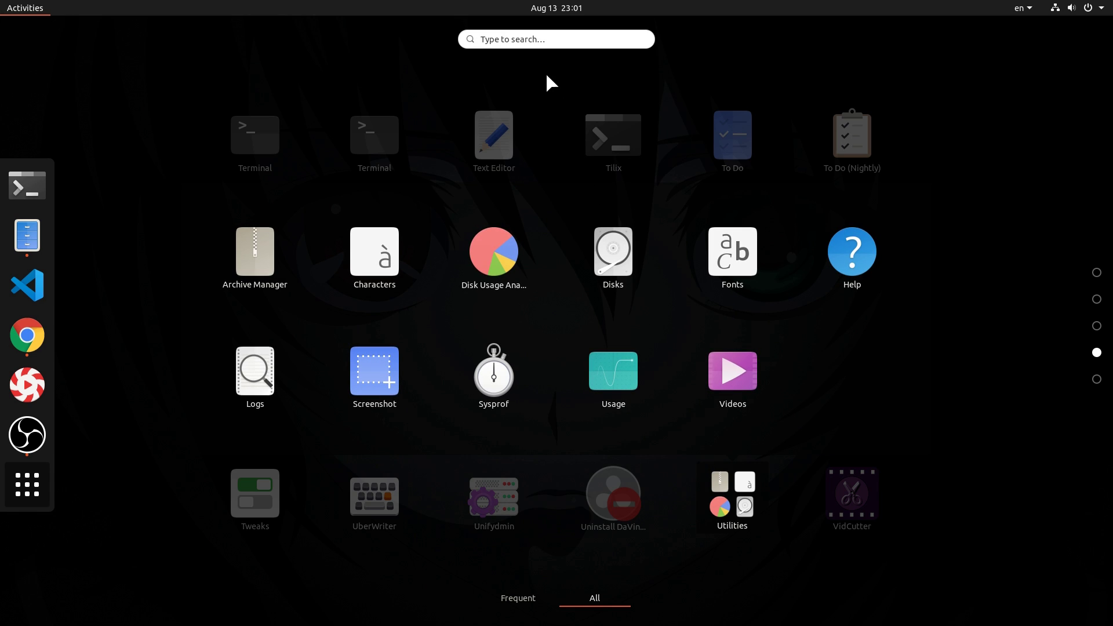
left_click(539, 40)
- Check the calendar panel, then leave the overview to the Files window on Home
left_click(554, 8)
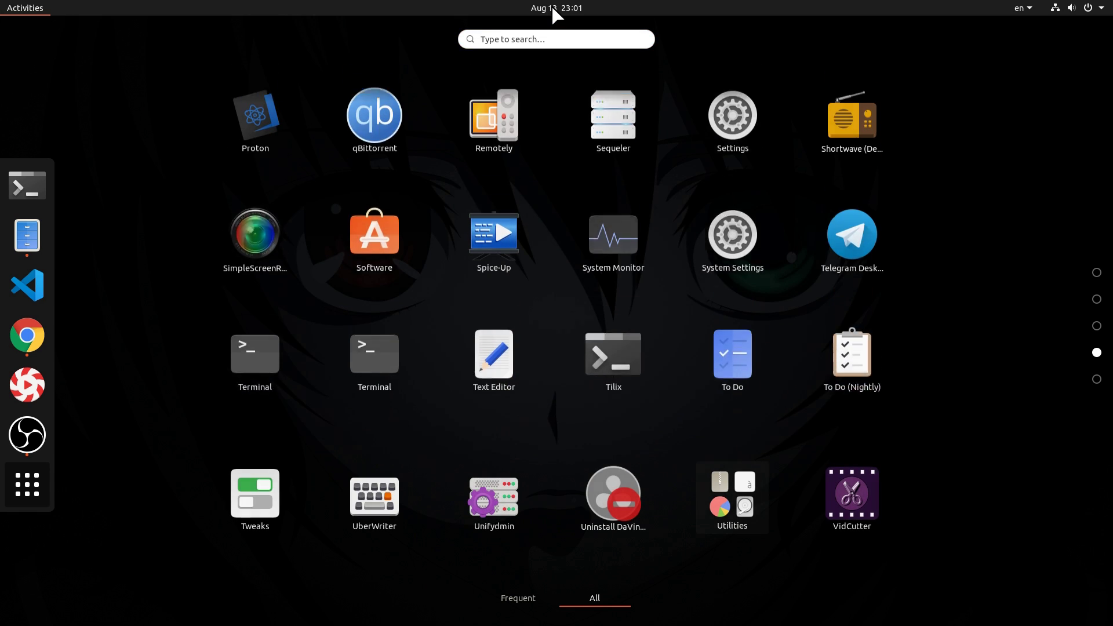
scroll(637, 139, "down", 1)
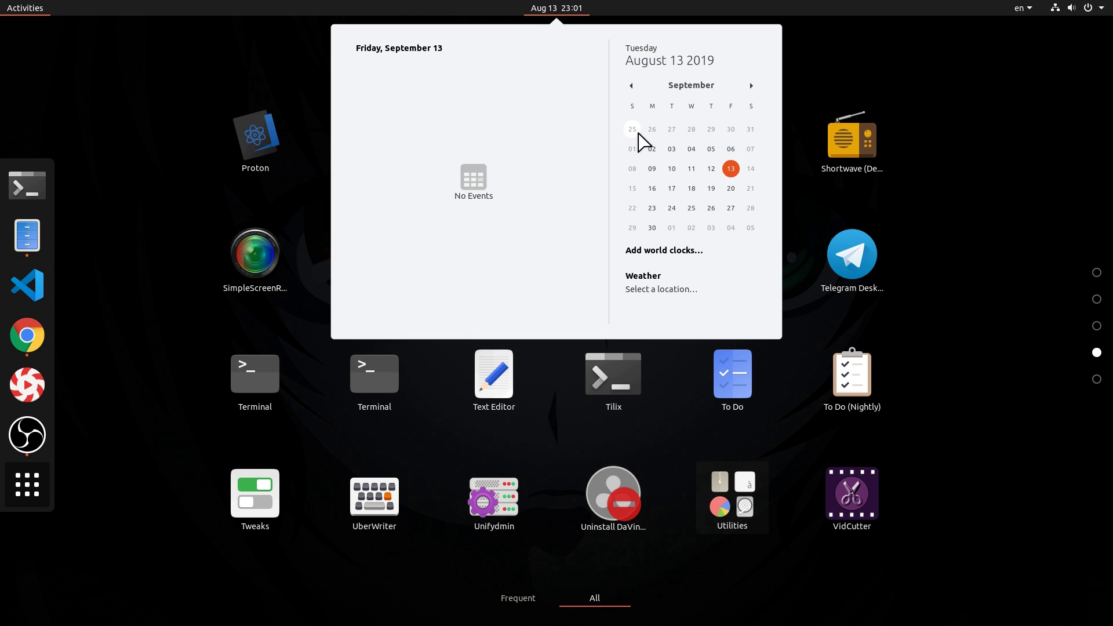
scroll(641, 142, "up", 1)
left_click(186, 202)
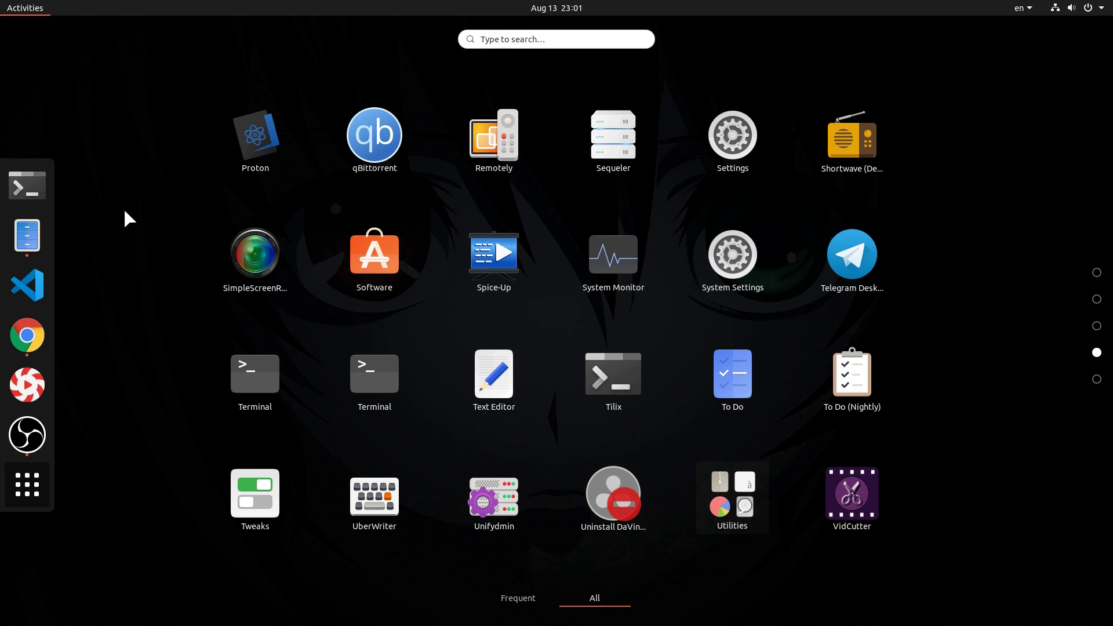
left_click(110, 253)
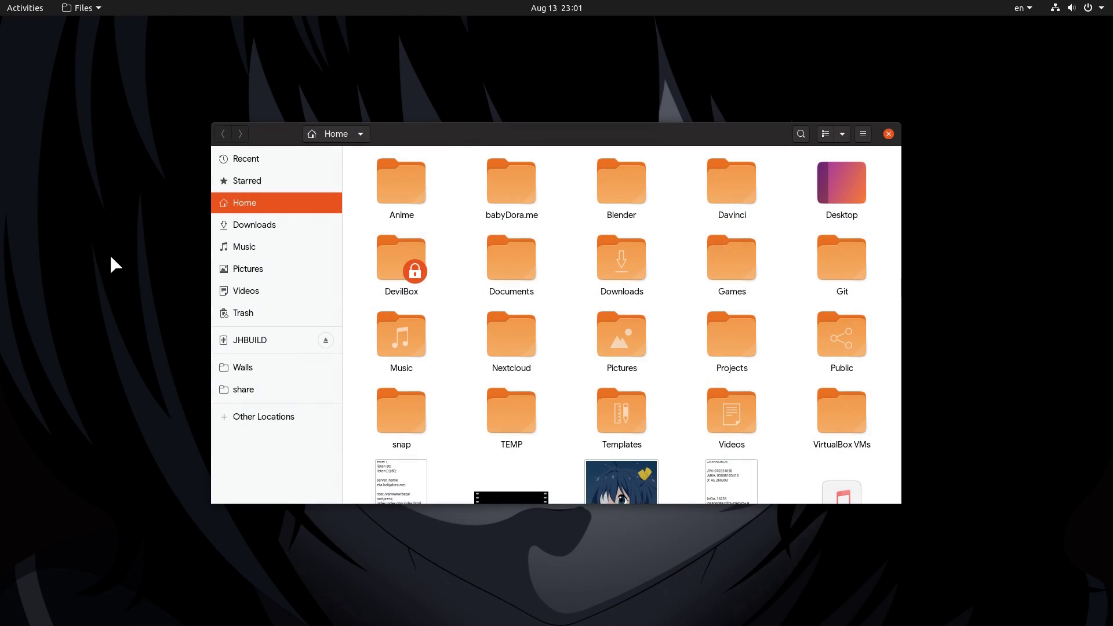
- Open a Tilix terminal in Home using Files' Open Tilix Here option
left_click(863, 135)
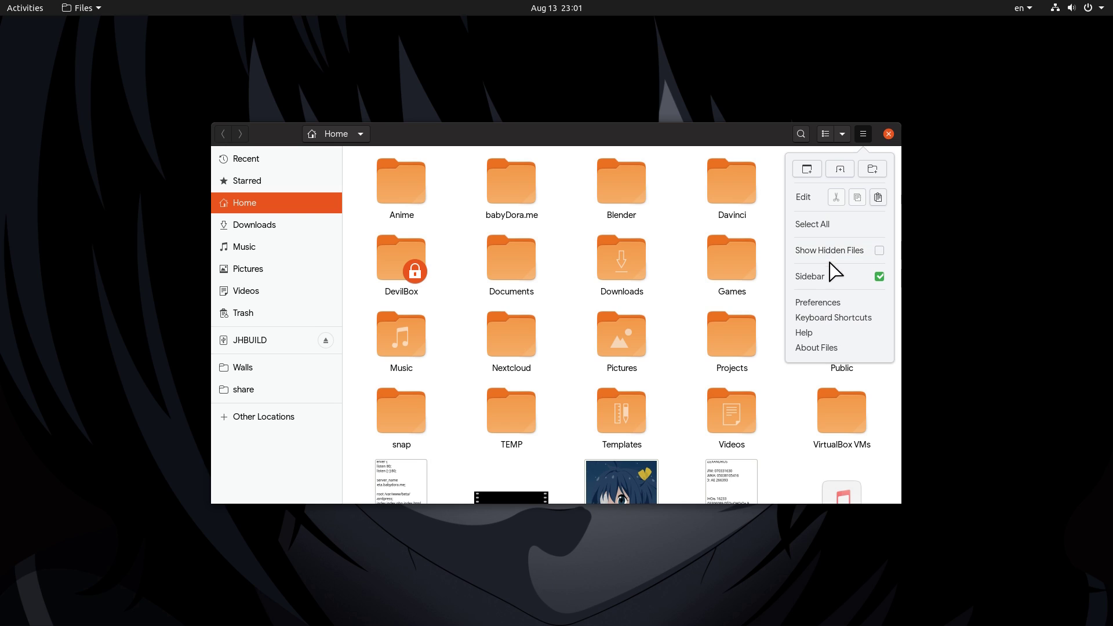
left_click(560, 227)
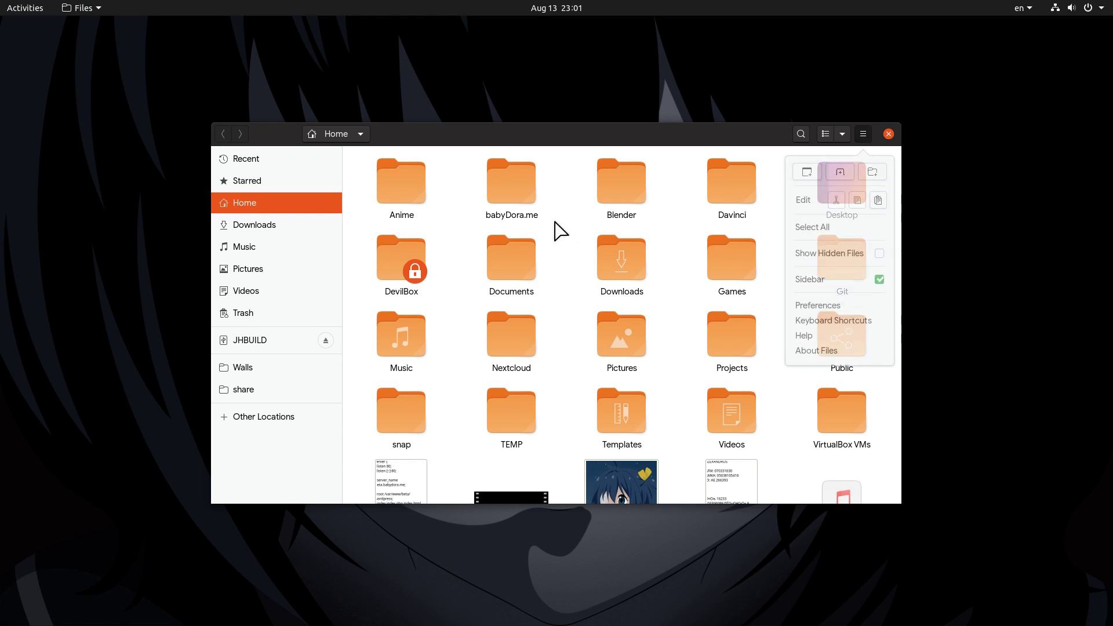
left_click(351, 139)
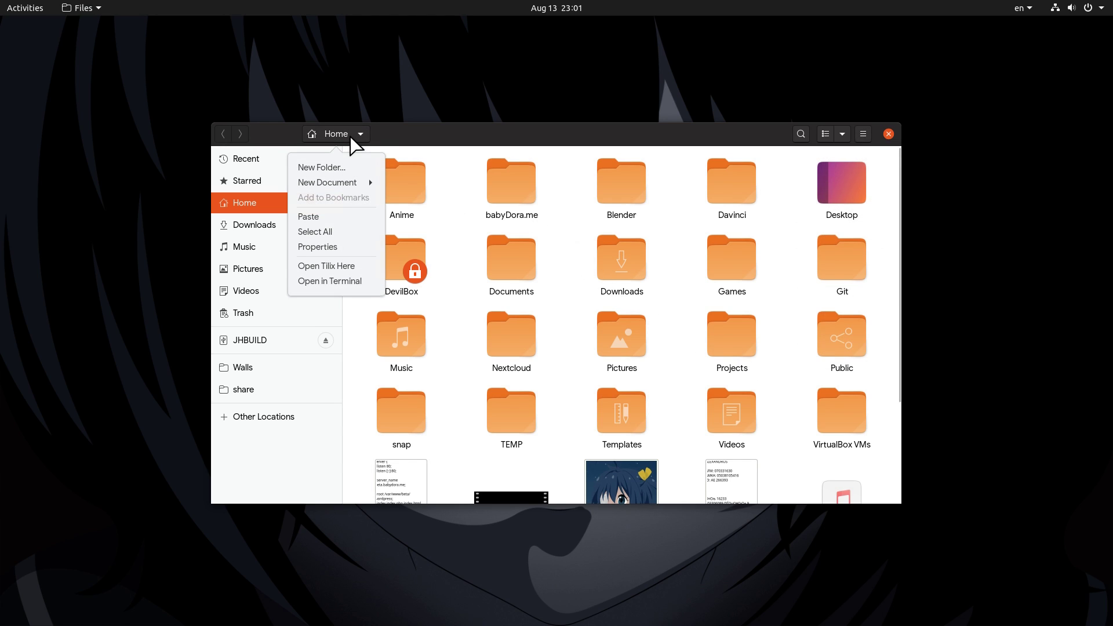
left_click(349, 270)
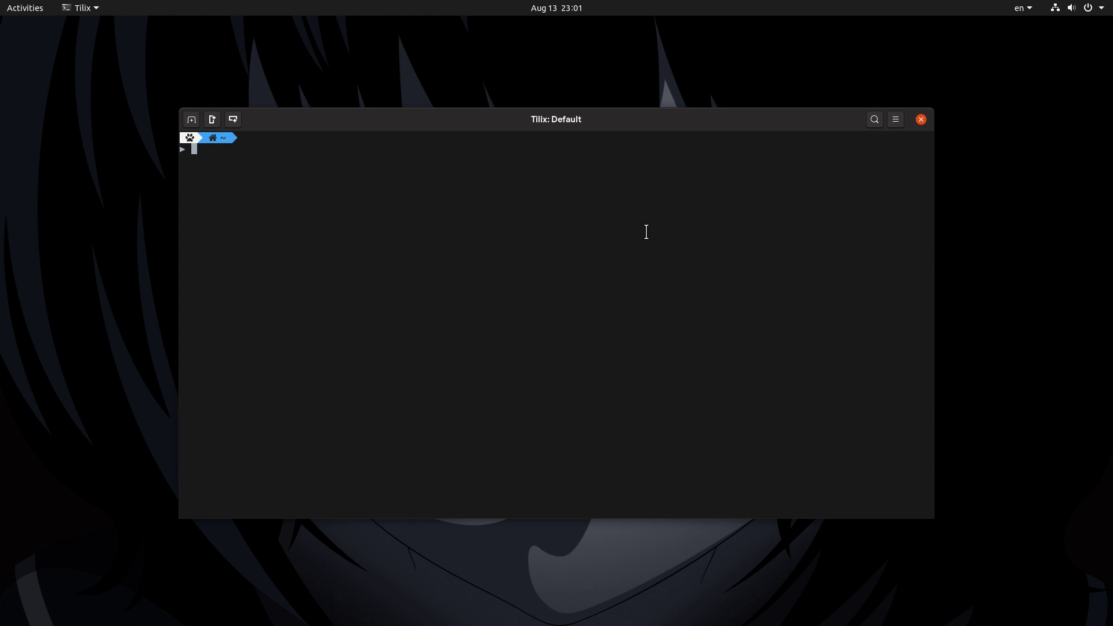
- View the Command settings of Tilix's Me profile, then close Preferences
right_click(646, 232)
left_click(649, 423)
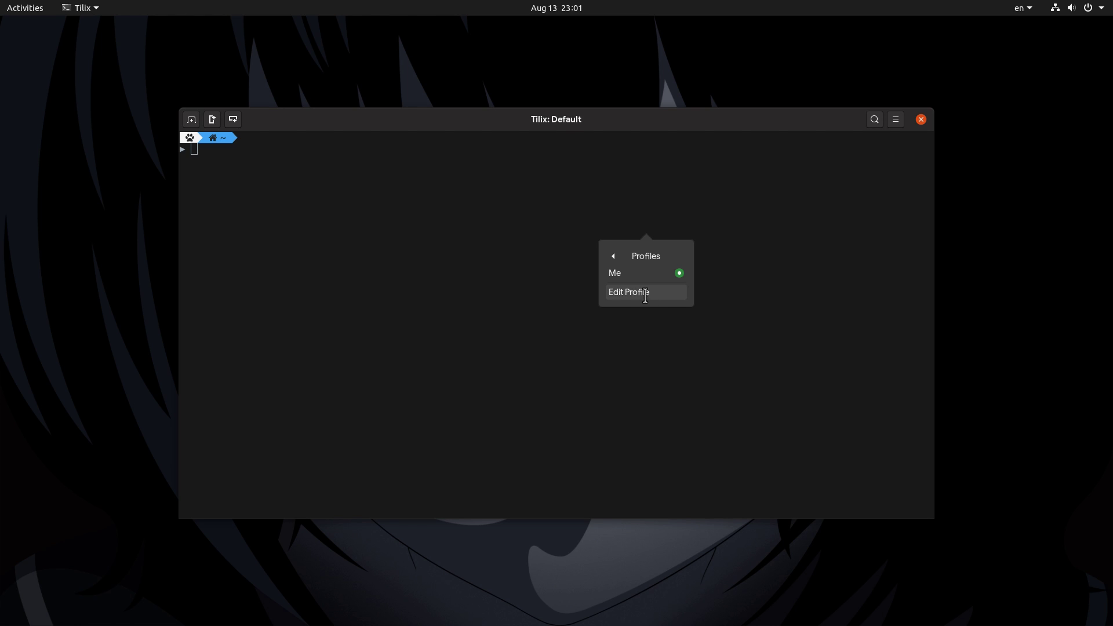
left_click(645, 294)
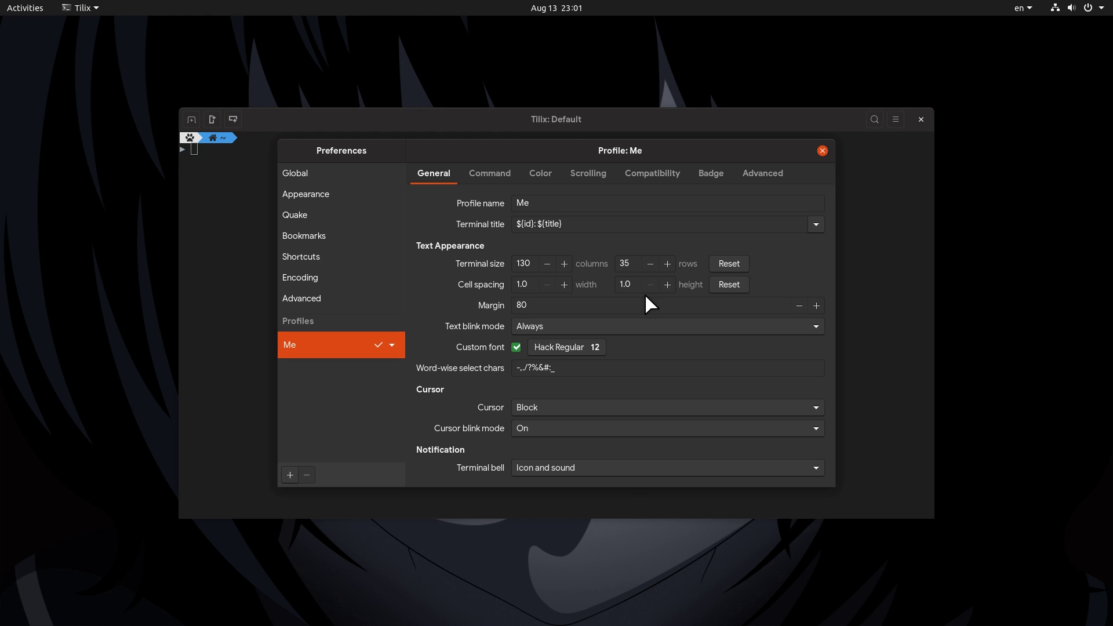
left_click(490, 174)
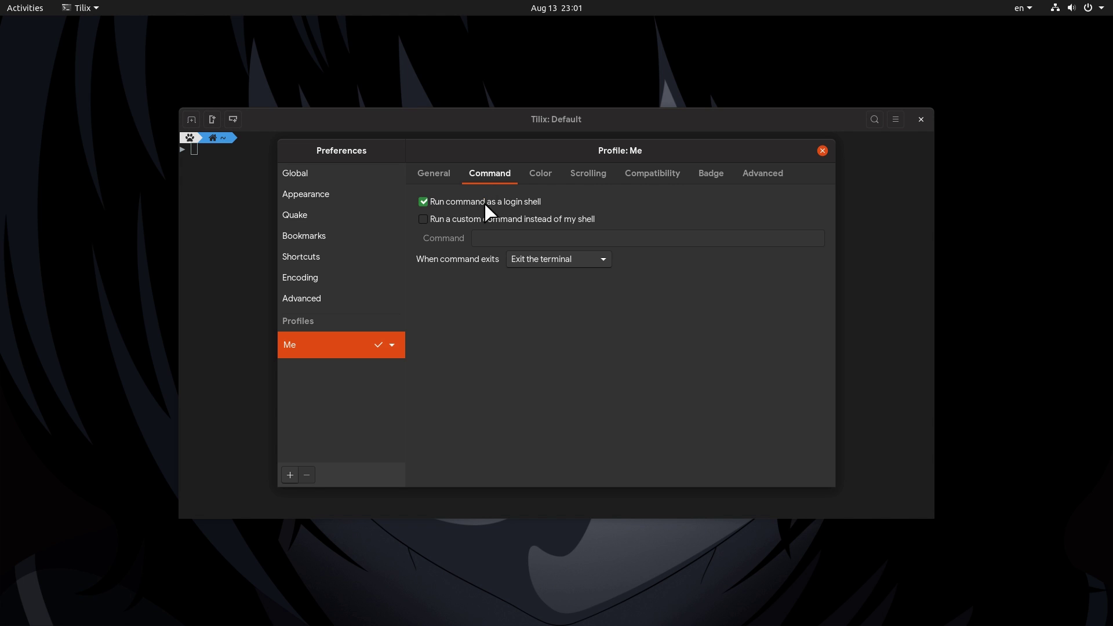
left_click(822, 151)
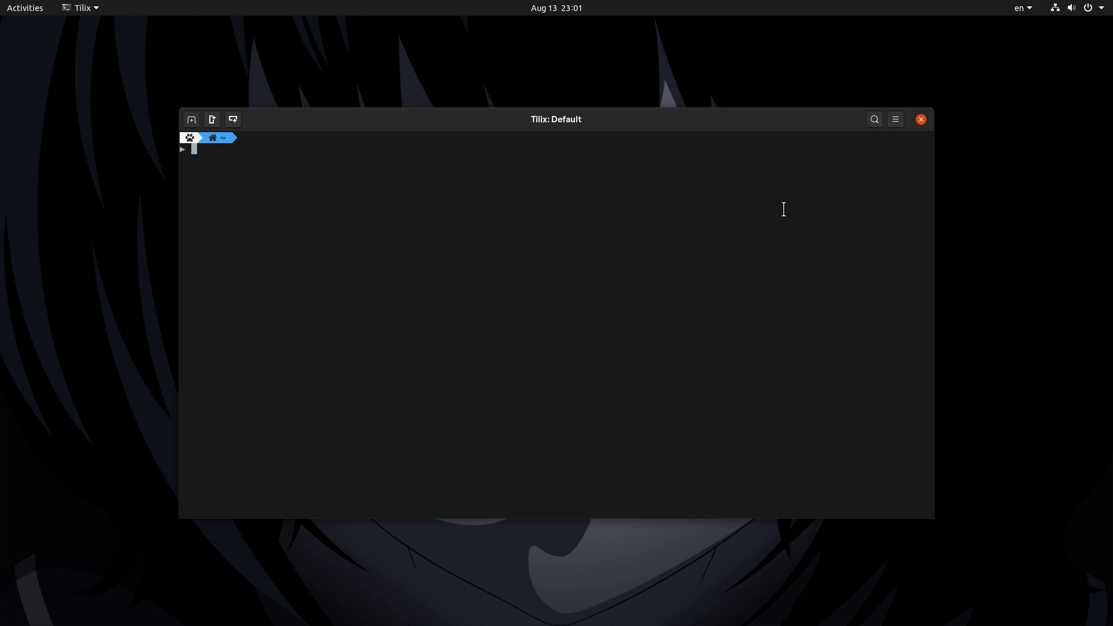
- Switch to the empty fourth workspace and bring up the desktop's context menu
key("super")
key("super+Page_Down")
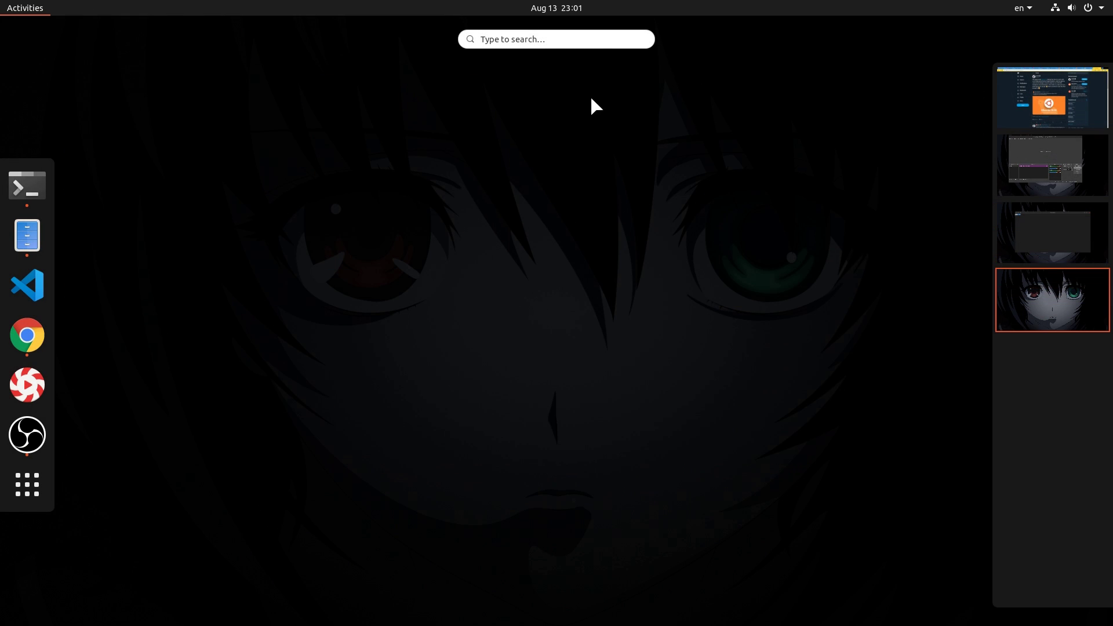
key("super")
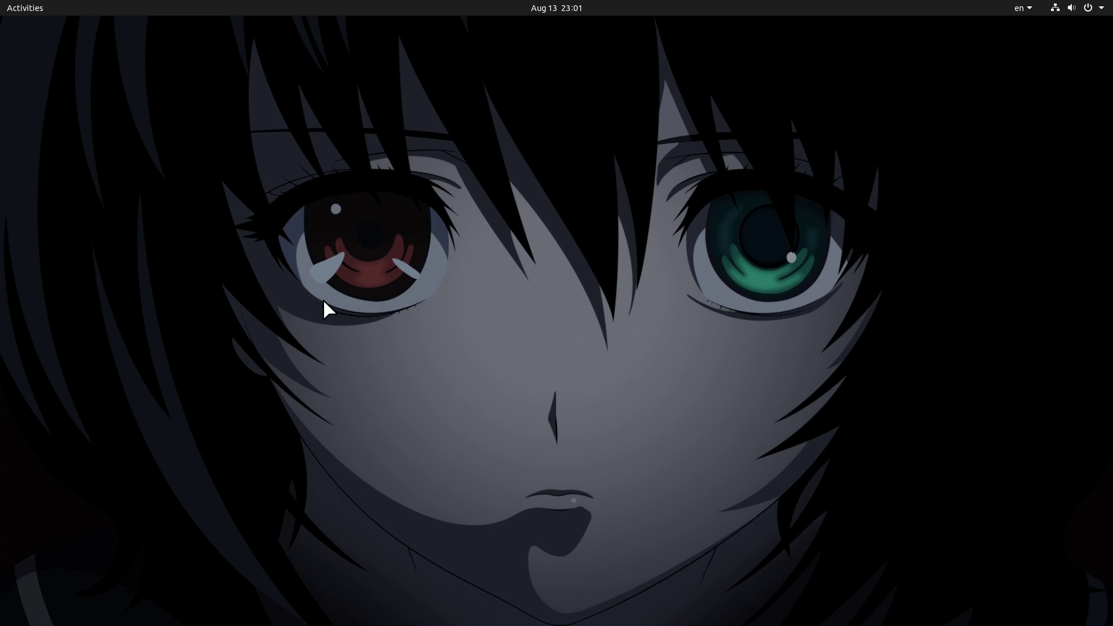
right_click(324, 303)
- Open Settings, view Background, and narrow the window to its compact categories list
left_click(358, 371)
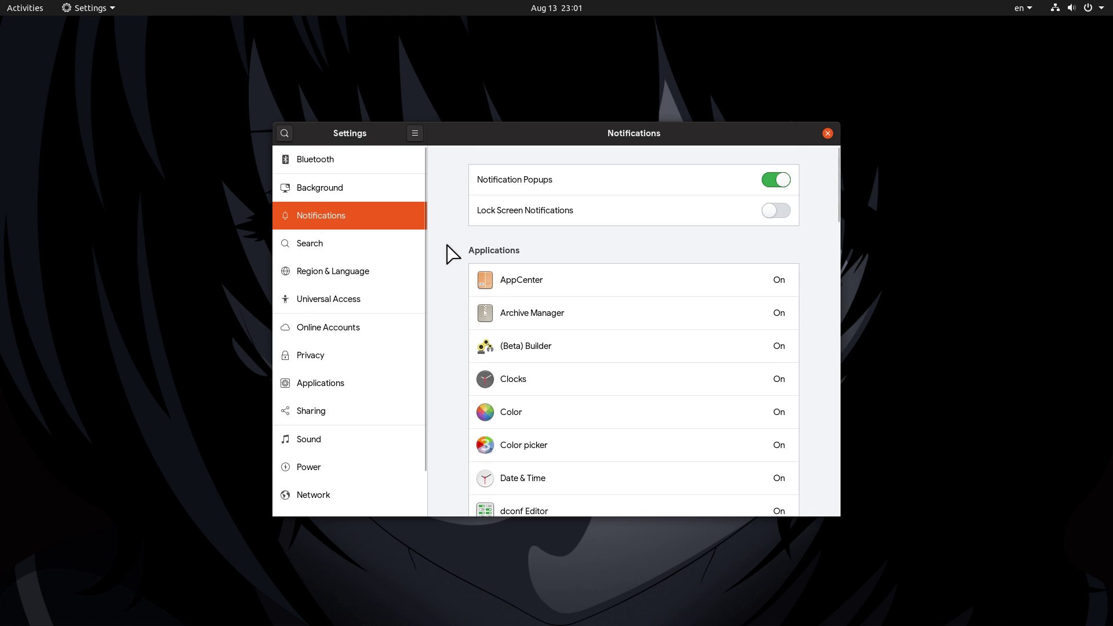
scroll(453, 253, "down", 15)
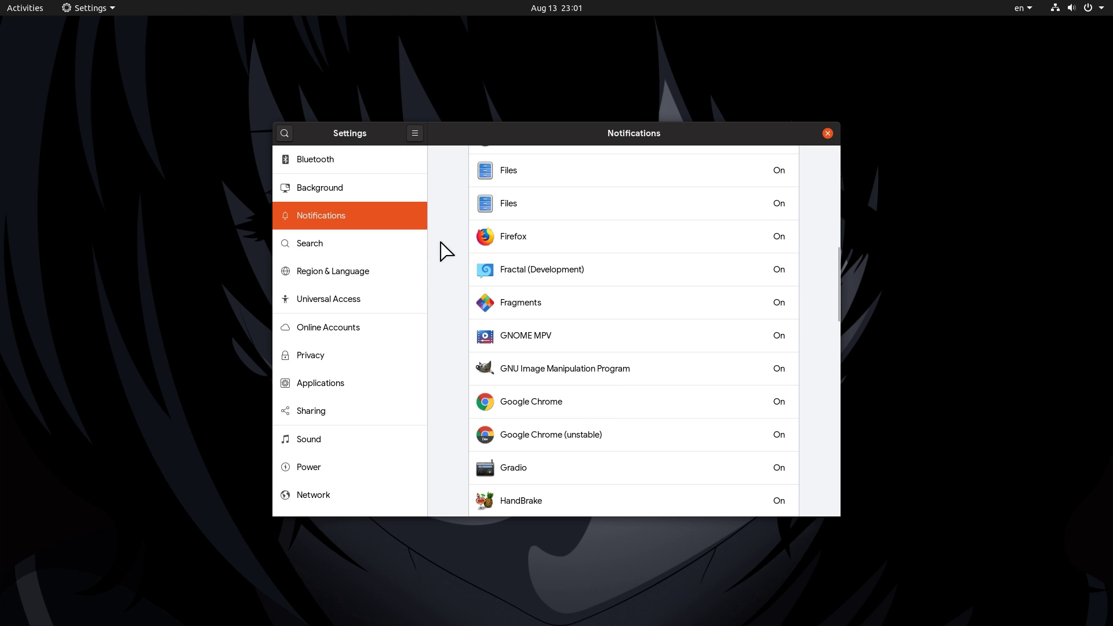
left_click(369, 189)
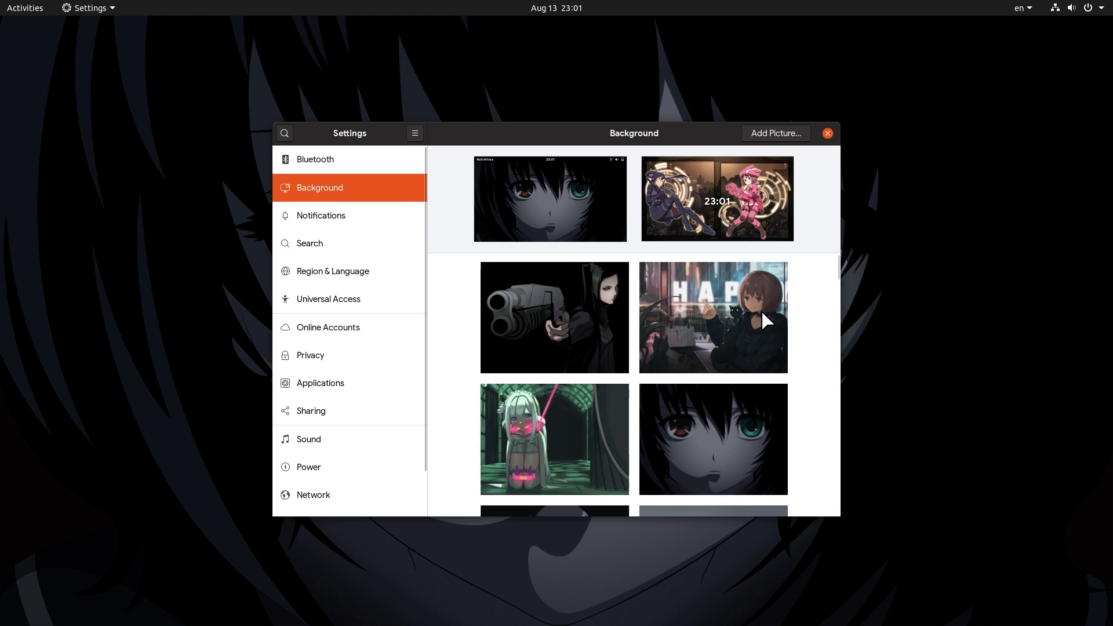
left_click_drag(869, 324, 544, 333)
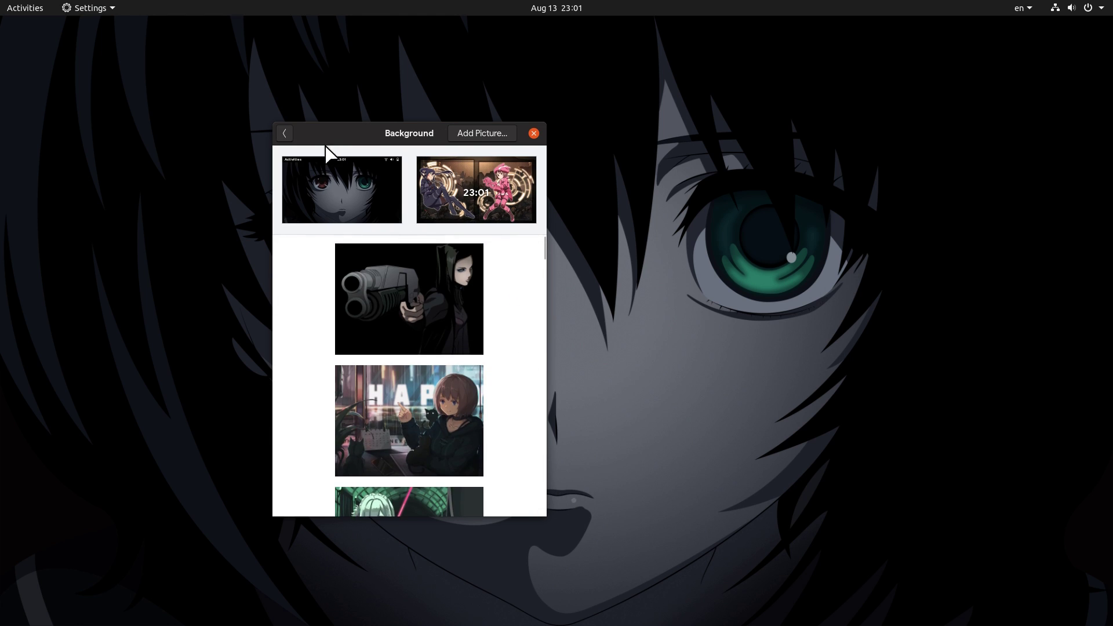
left_click(285, 133)
- Open Builder's Preferences through the Ctrl+Enter command bar by searching 'prefe'
scroll(342, 221, "down", 2)
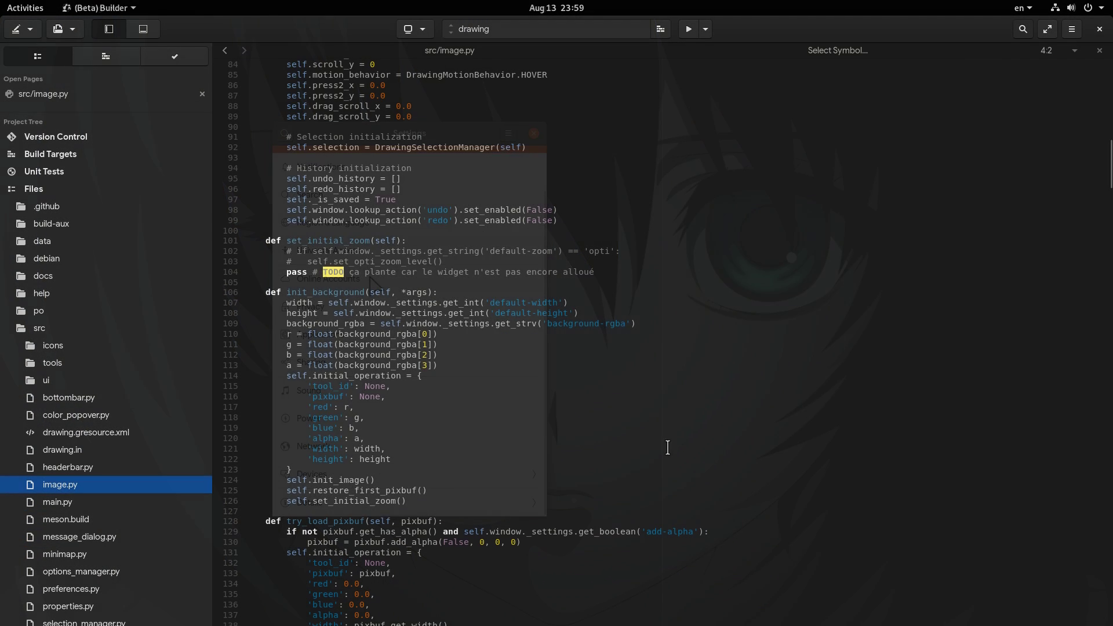
key("ctrl+Return")
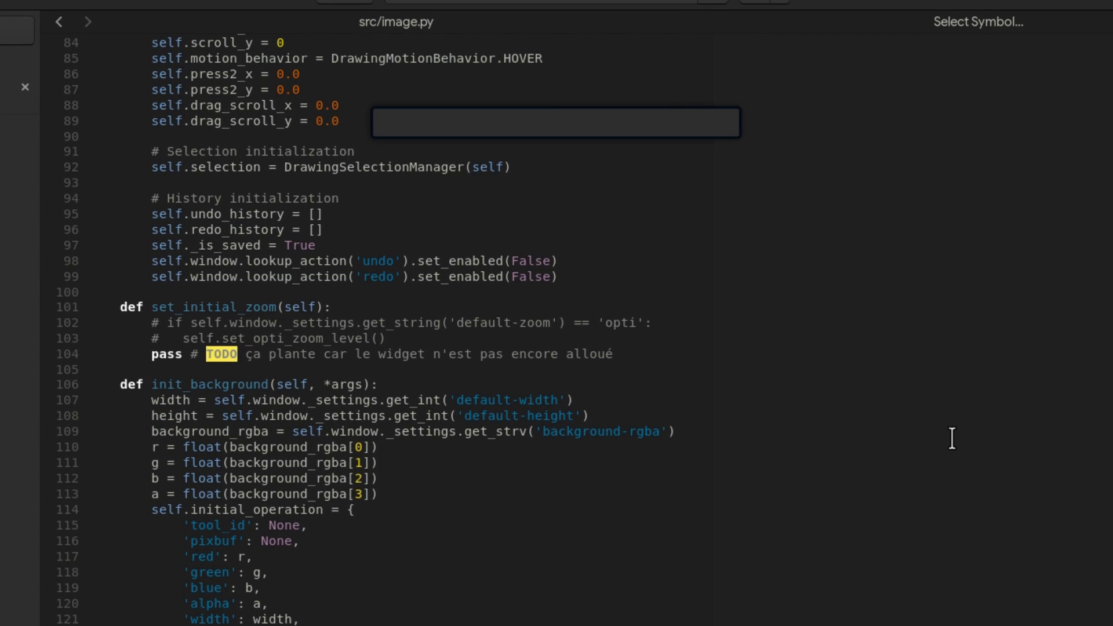
type("prefe")
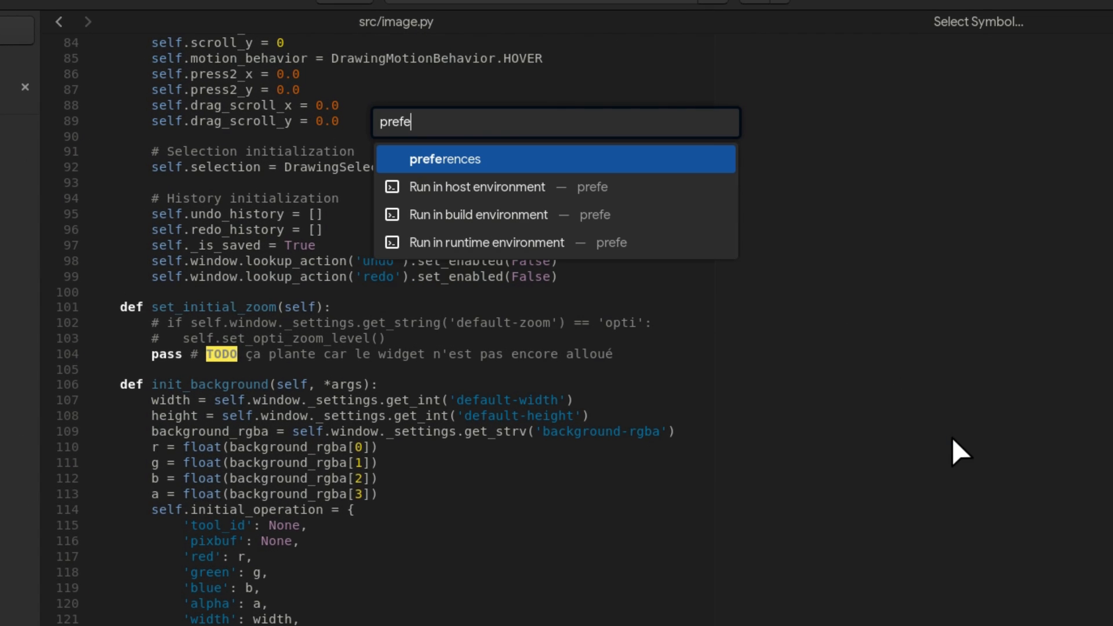
key("Down")
key("Down")
key("Down")
key("Up")
key("Up")
key("Up")
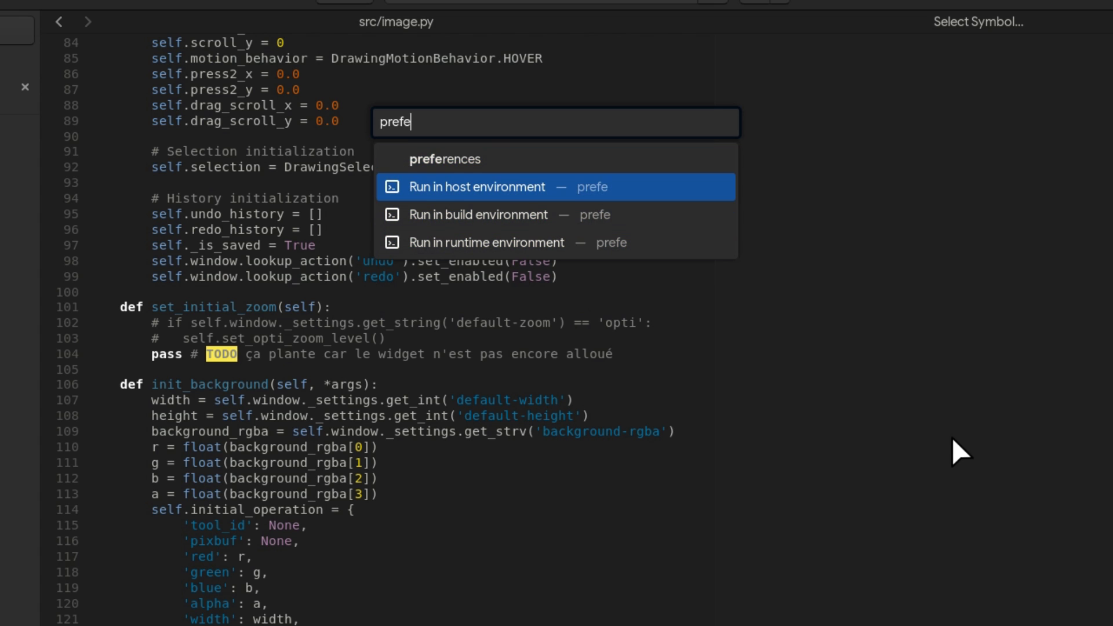
key("Return")
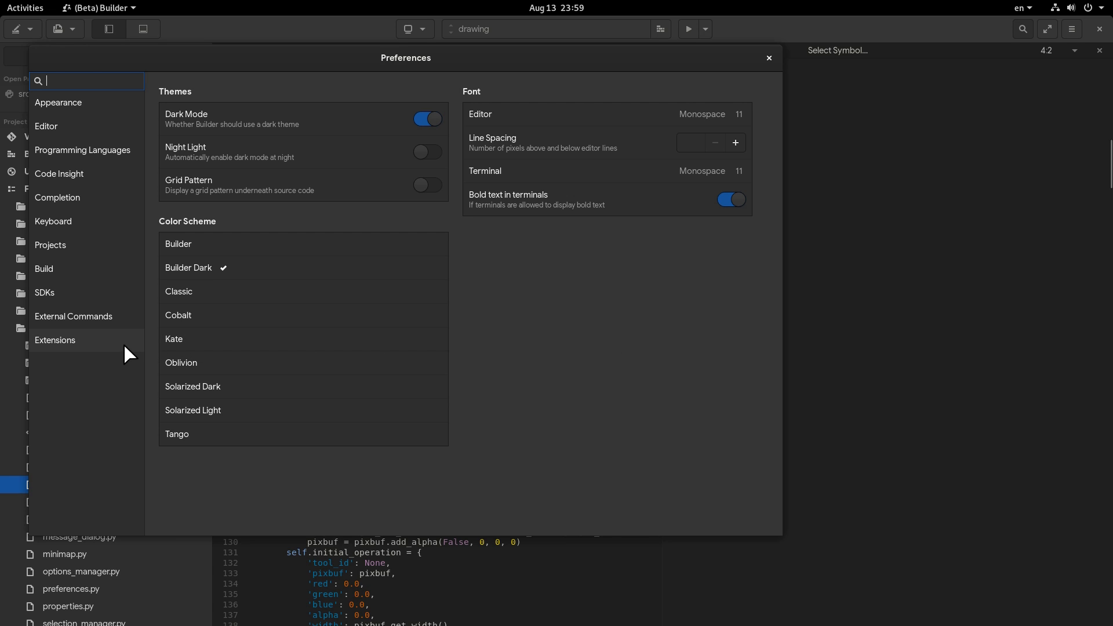
- Add a new external command set to run in the runtime environment, and begin assigning its shortcut
left_click(103, 319)
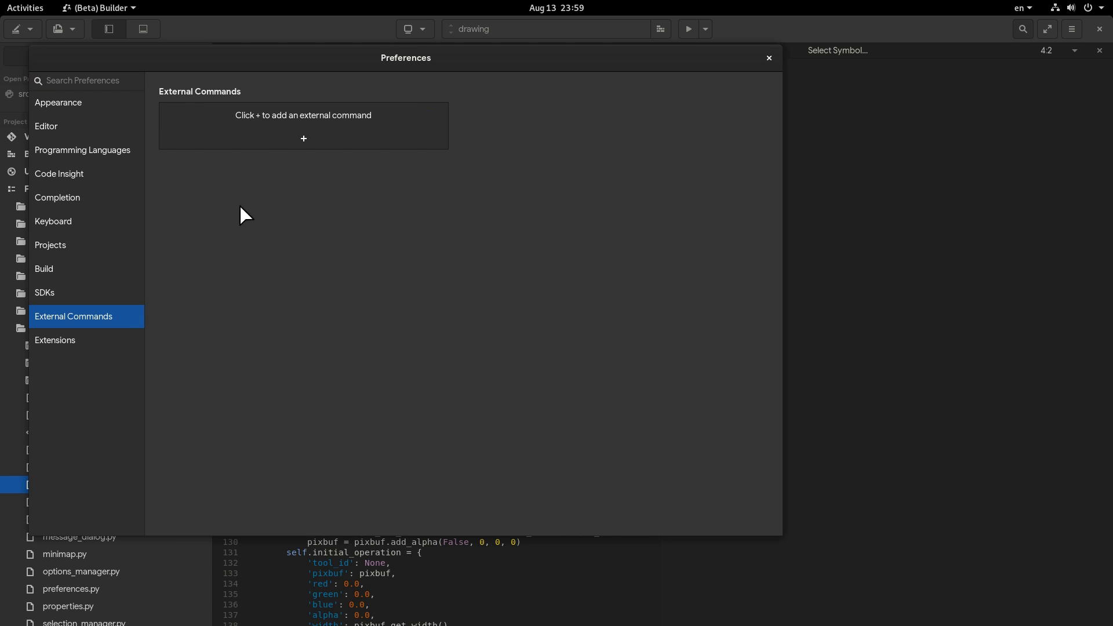
left_click(304, 139)
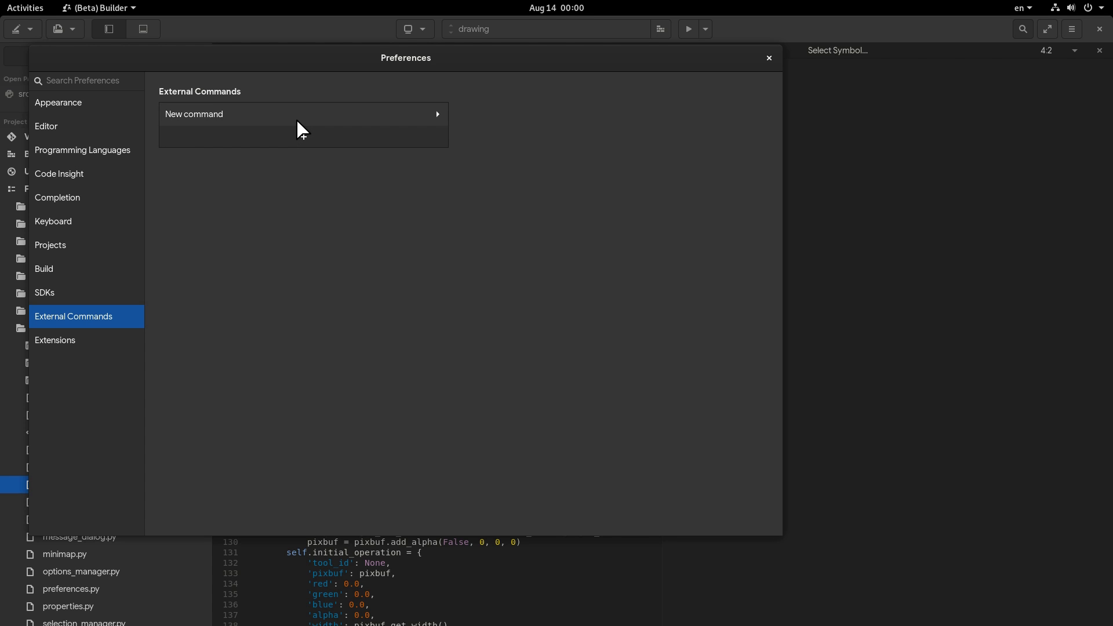
left_click(297, 120)
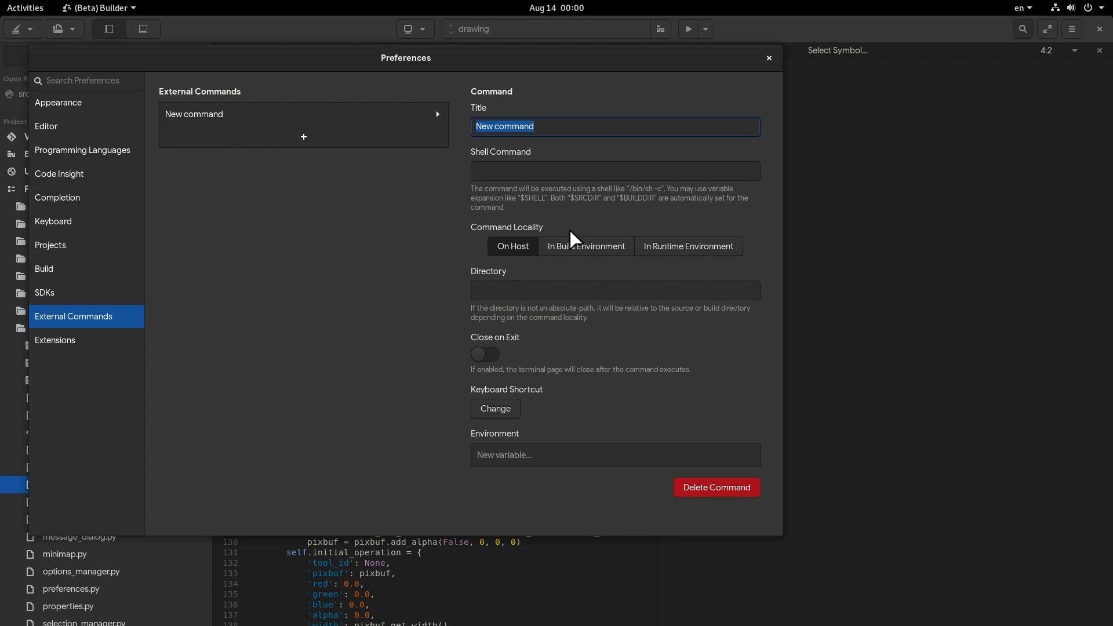
left_click(579, 247)
left_click(681, 254)
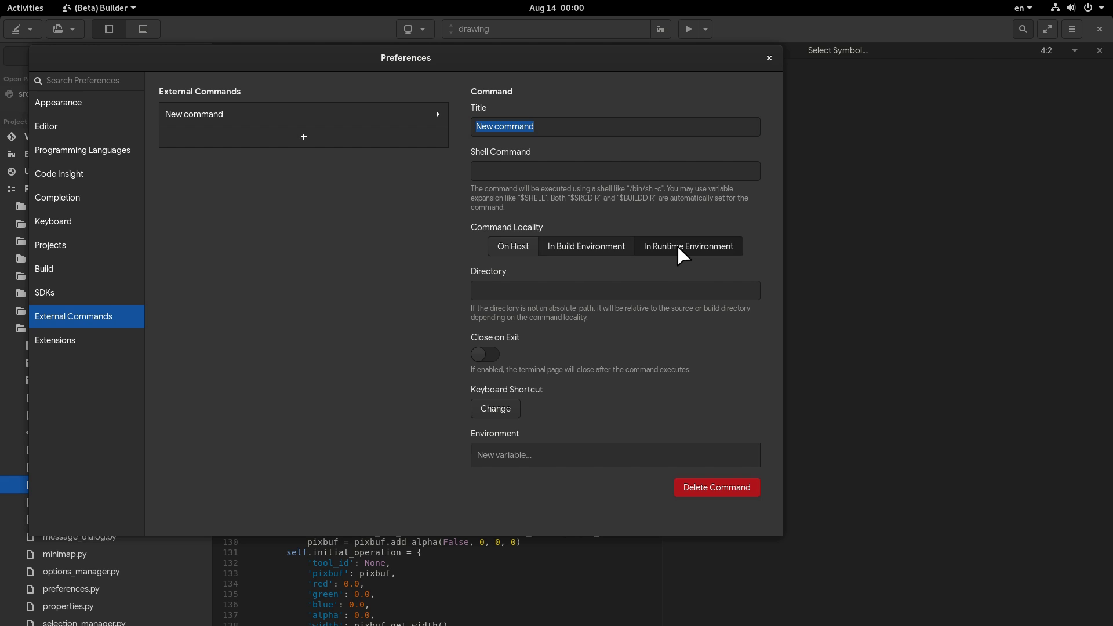
left_click(495, 410)
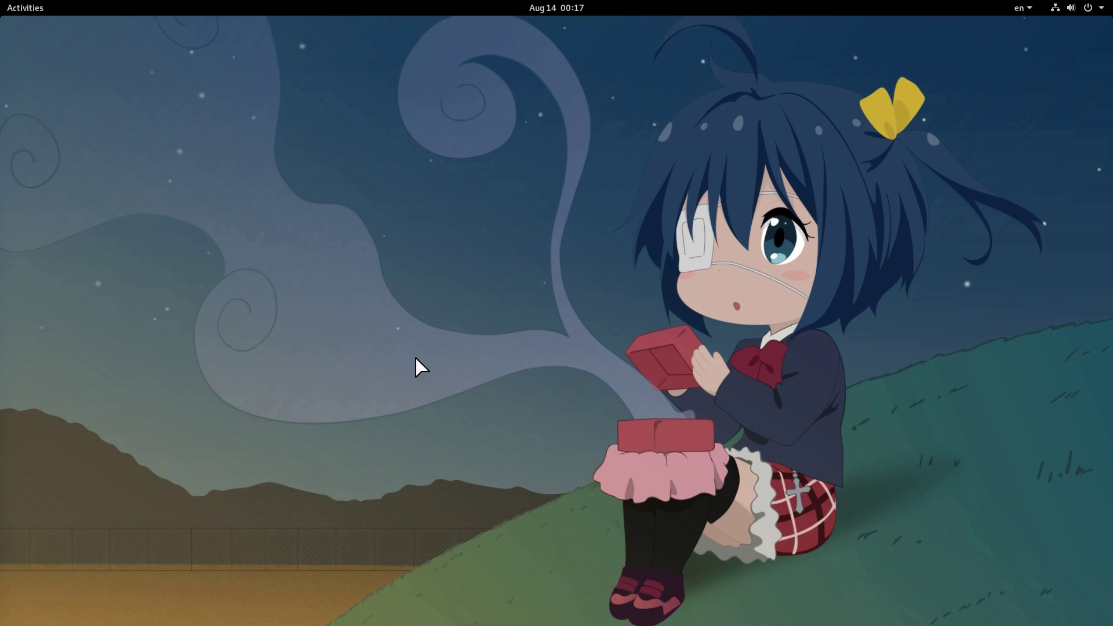
- In the app grid, make folders of gitg with AnyDesk and AppCenter with AppEditor
key("super")
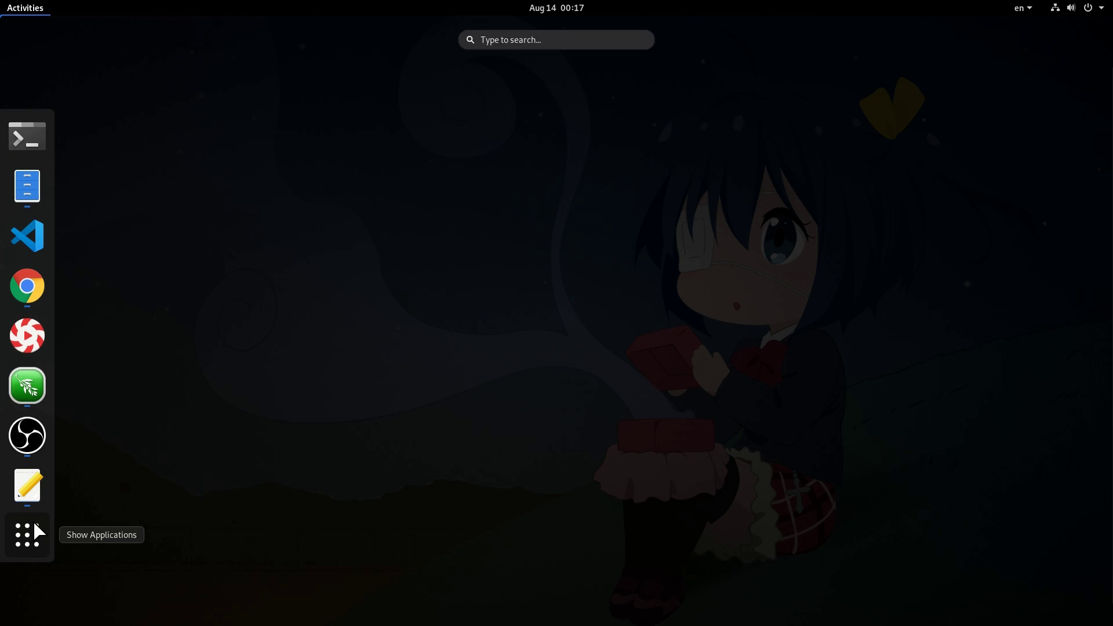
left_click(35, 528)
left_click_drag(464, 149, 615, 162)
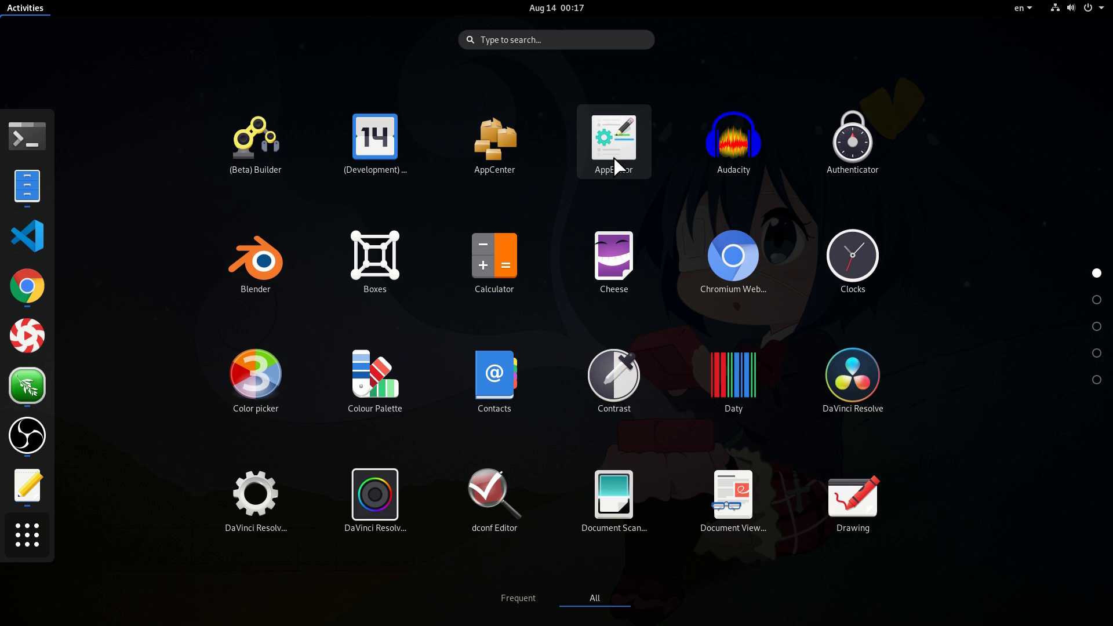
left_click_drag(509, 155, 612, 154)
- Drag AppCenter out of its folder, leaving AppEditor alone inside
scroll(539, 203, "down", 1)
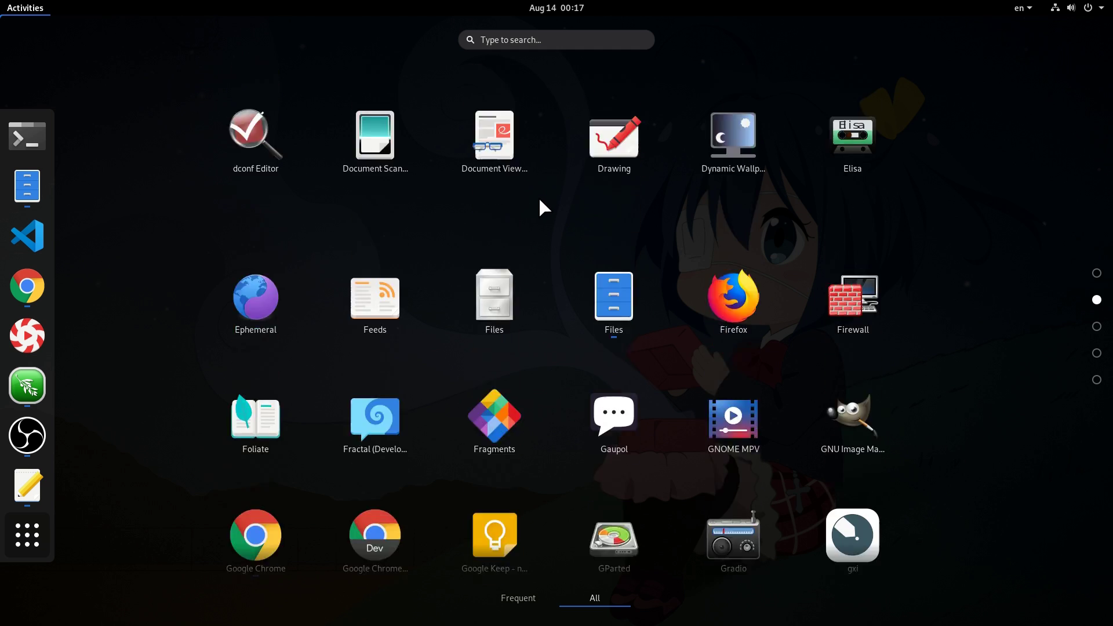
scroll(540, 201, "down", 1)
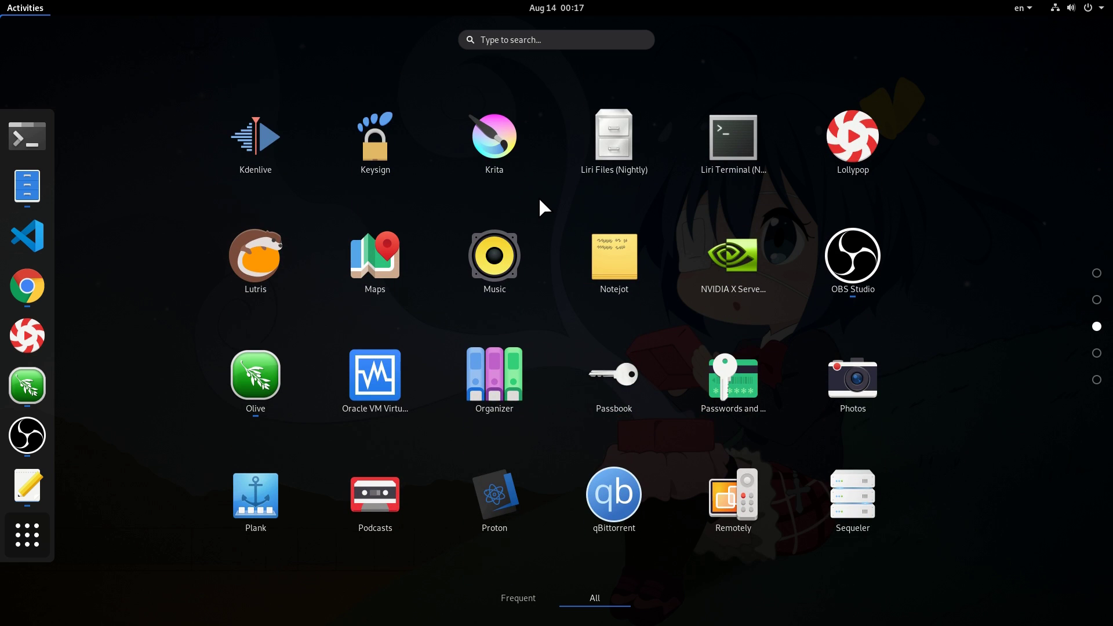
scroll(540, 201, "down", 1)
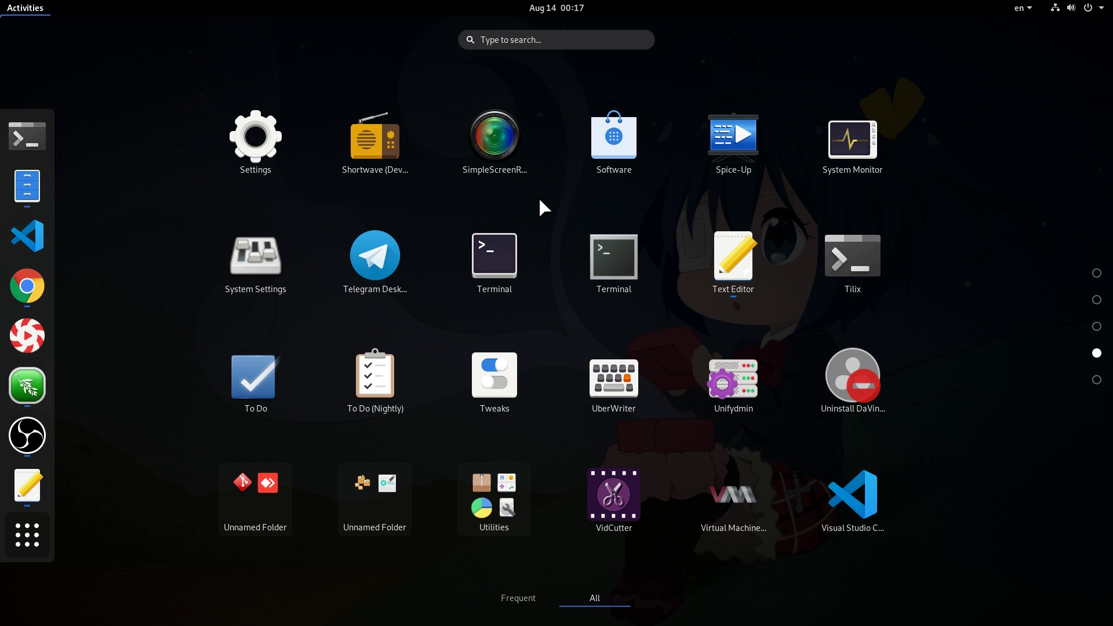
left_click(359, 500)
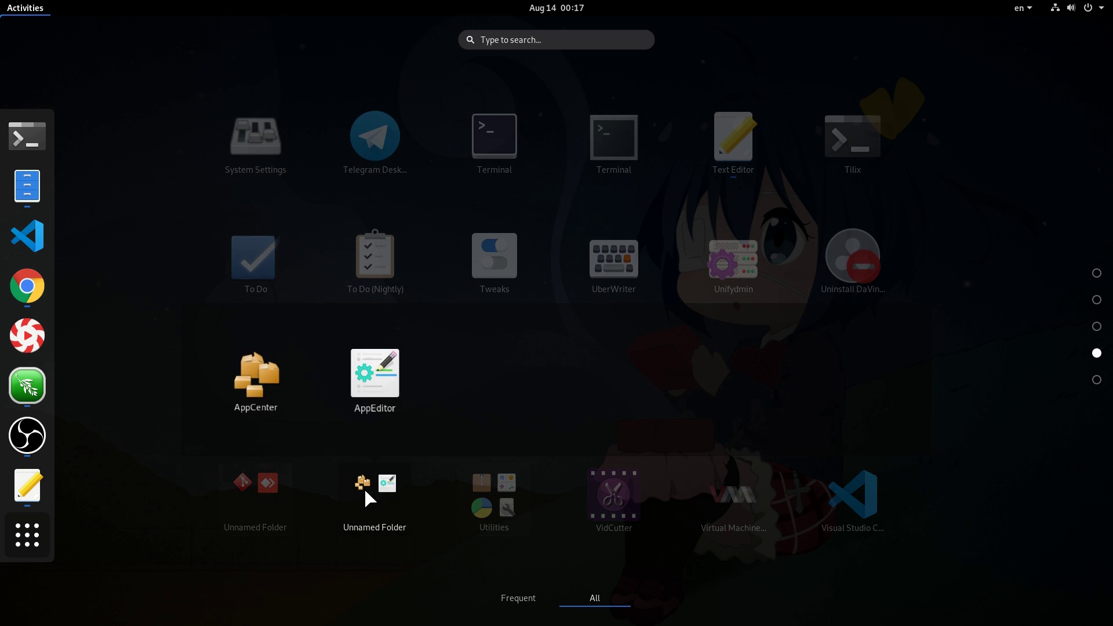
left_click(371, 495)
left_click(367, 495)
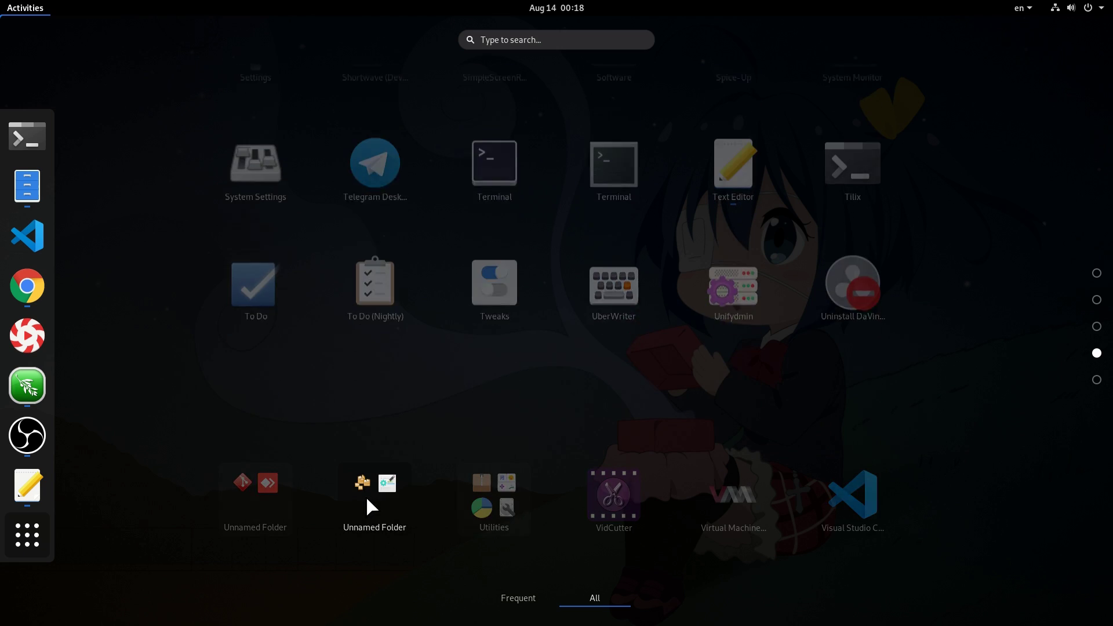
left_click_drag(241, 393, 204, 416)
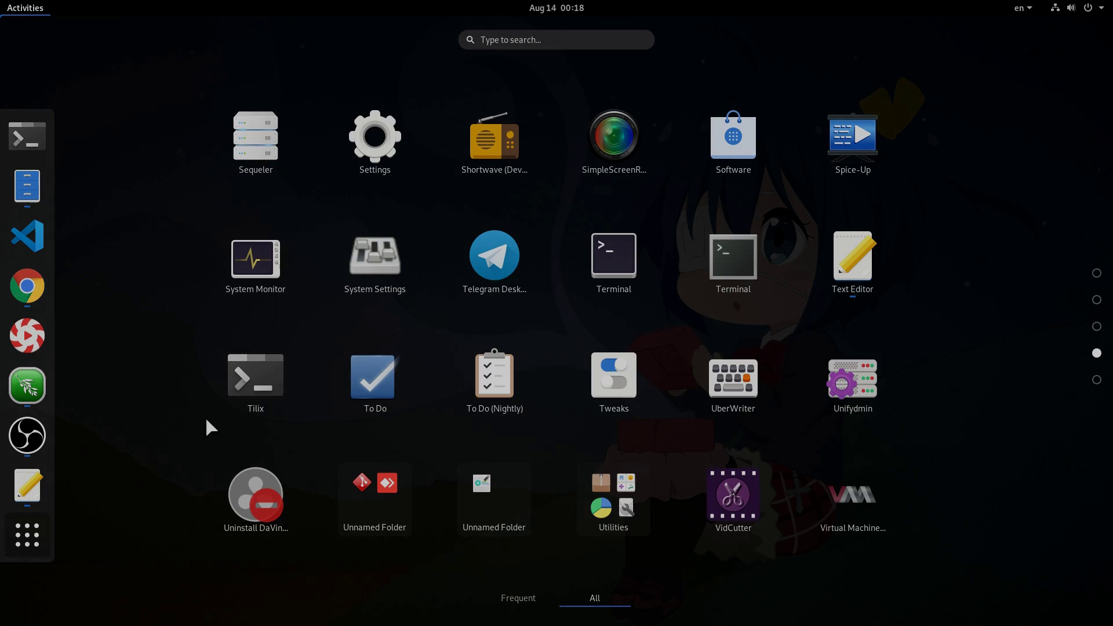